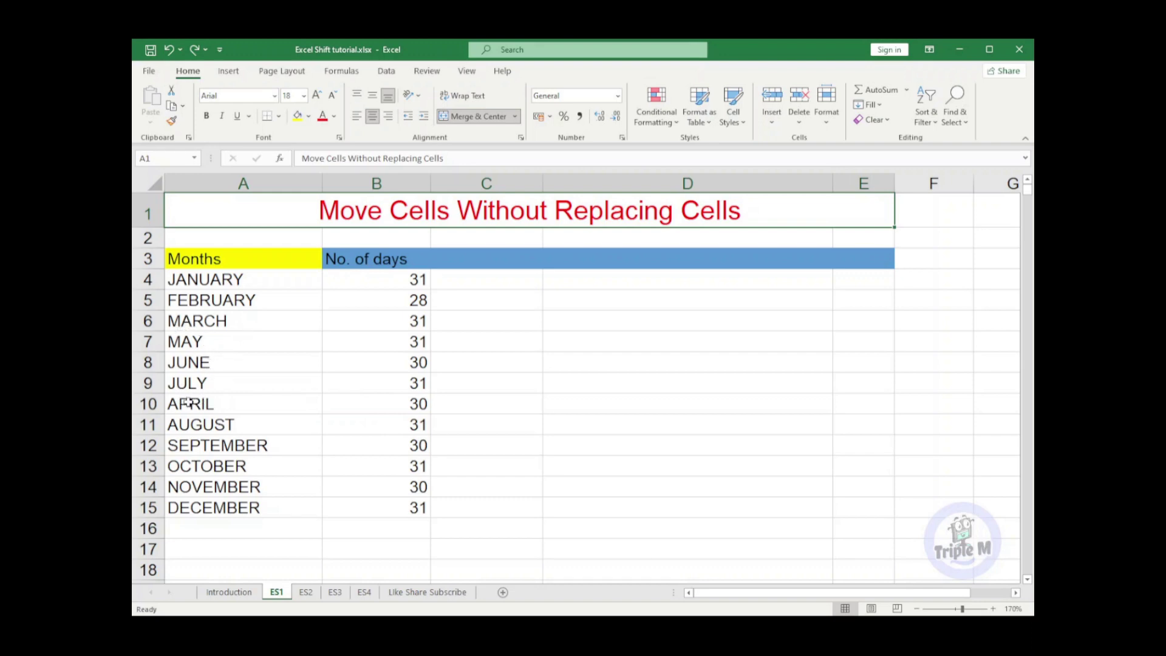
{"action": "left_click", "coordinate": [149, 403]}
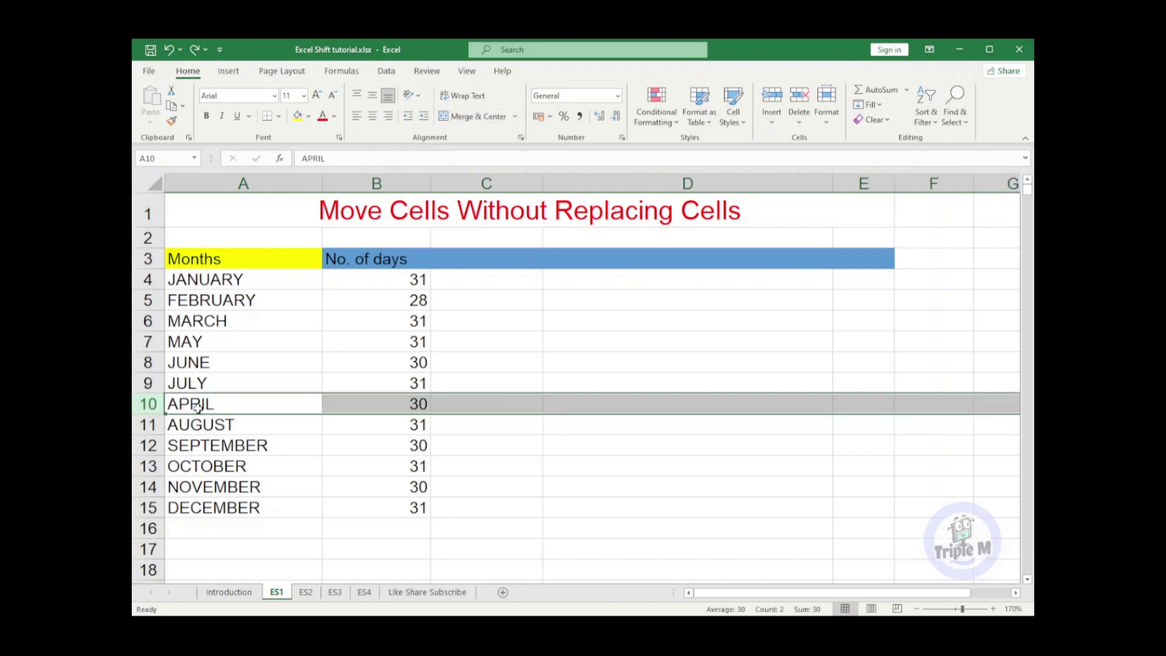
{"action": "left_click_drag", "start_coordinate": [200, 416], "coordinate": [206, 348]}
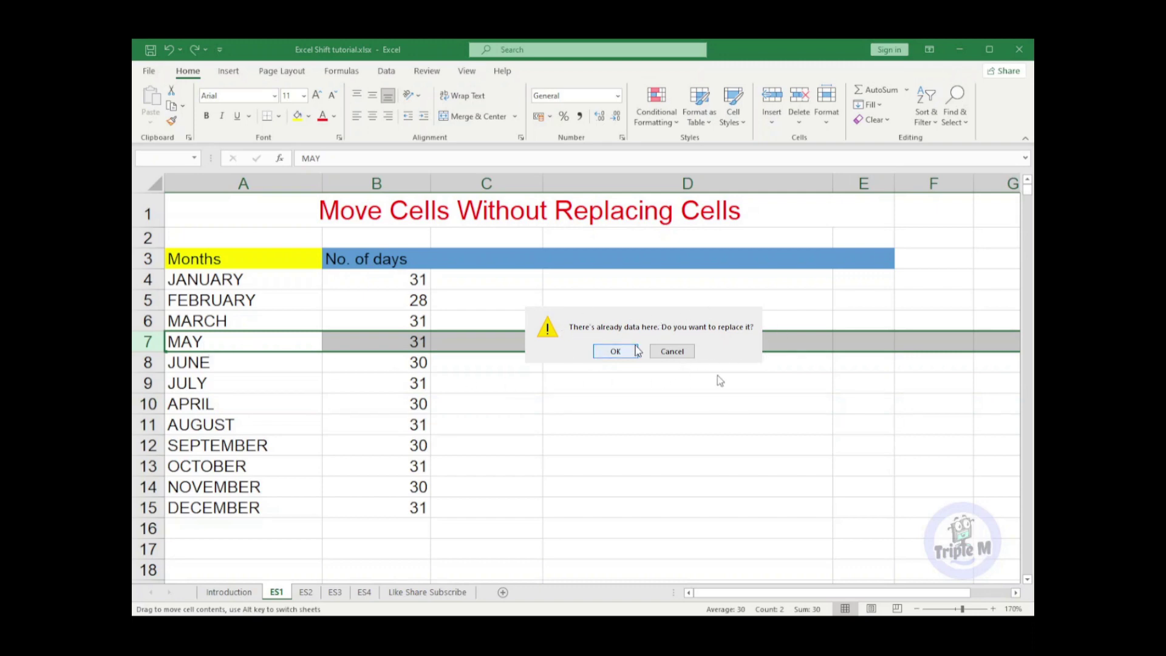
{"action": "key", "text": "Escape"}
{"action": "key", "text": "ctrl+y"}
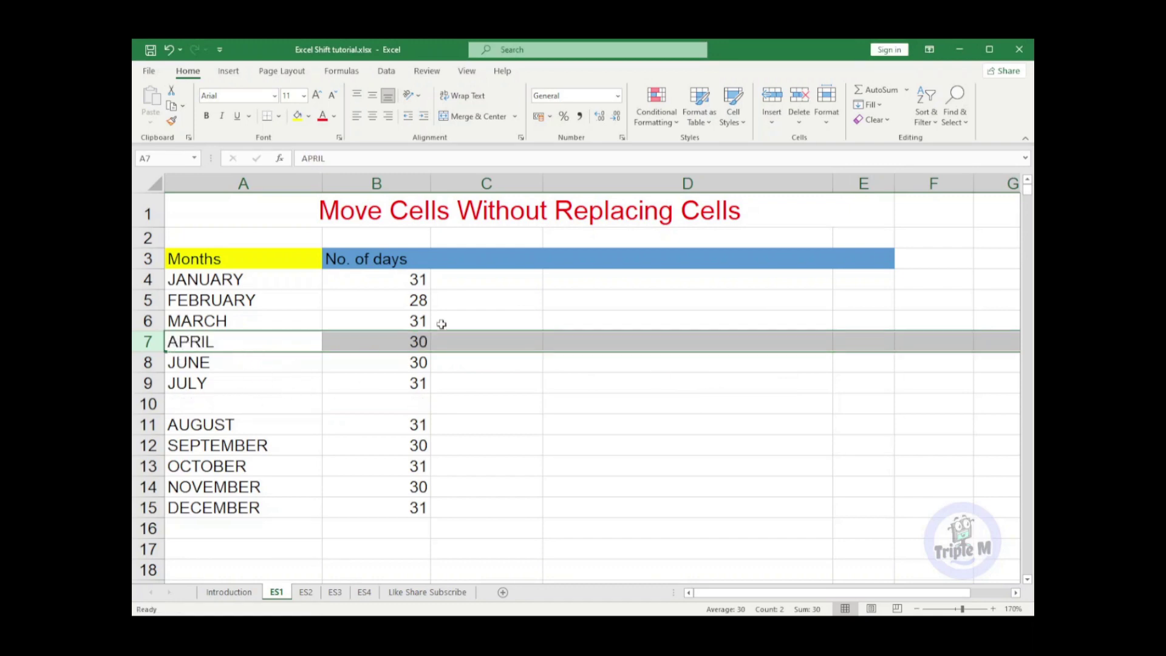
{"action": "left_click", "coordinate": [171, 48]}
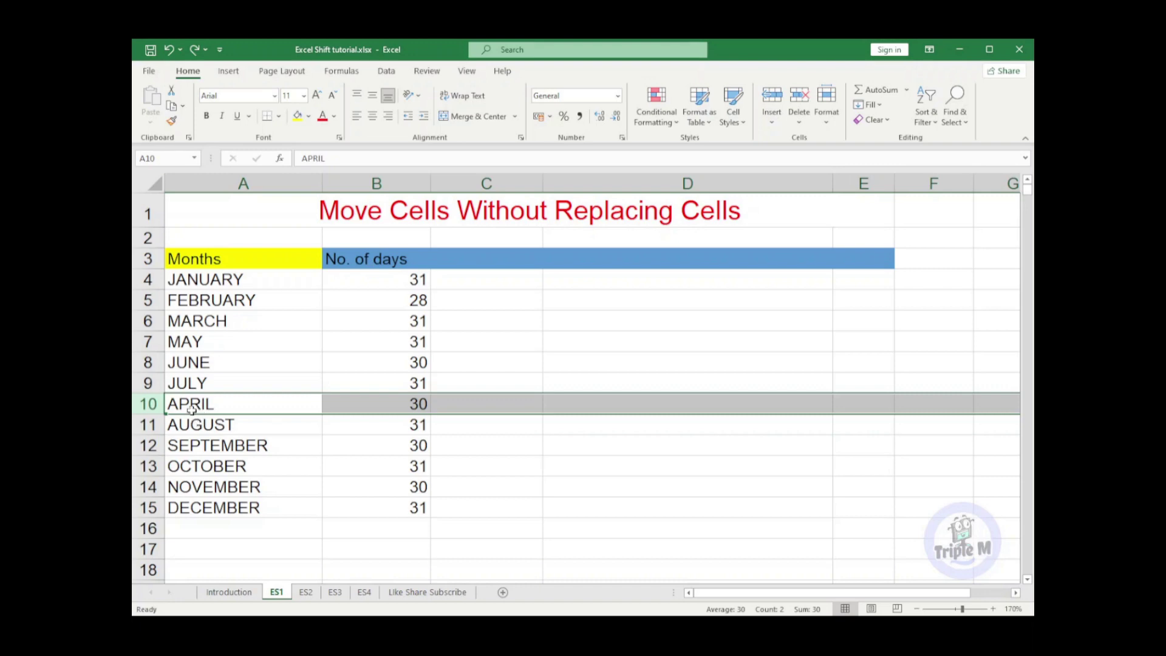
Shift-drag the APRIL row up into row 7, between MARCH and MAY
{"action": "left_click_drag", "start_coordinate": [190, 414], "coordinate": [193, 334]}
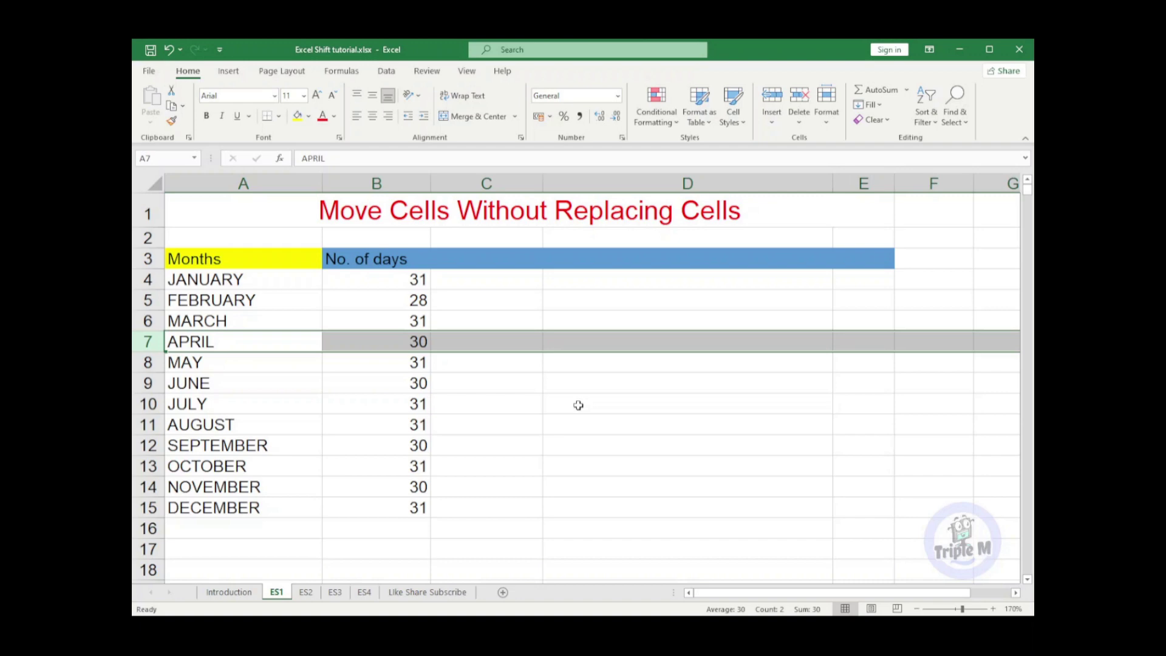
Go to sheet ES2, 'Insert Many Rows At A Time'
{"action": "left_click", "coordinate": [306, 594]}
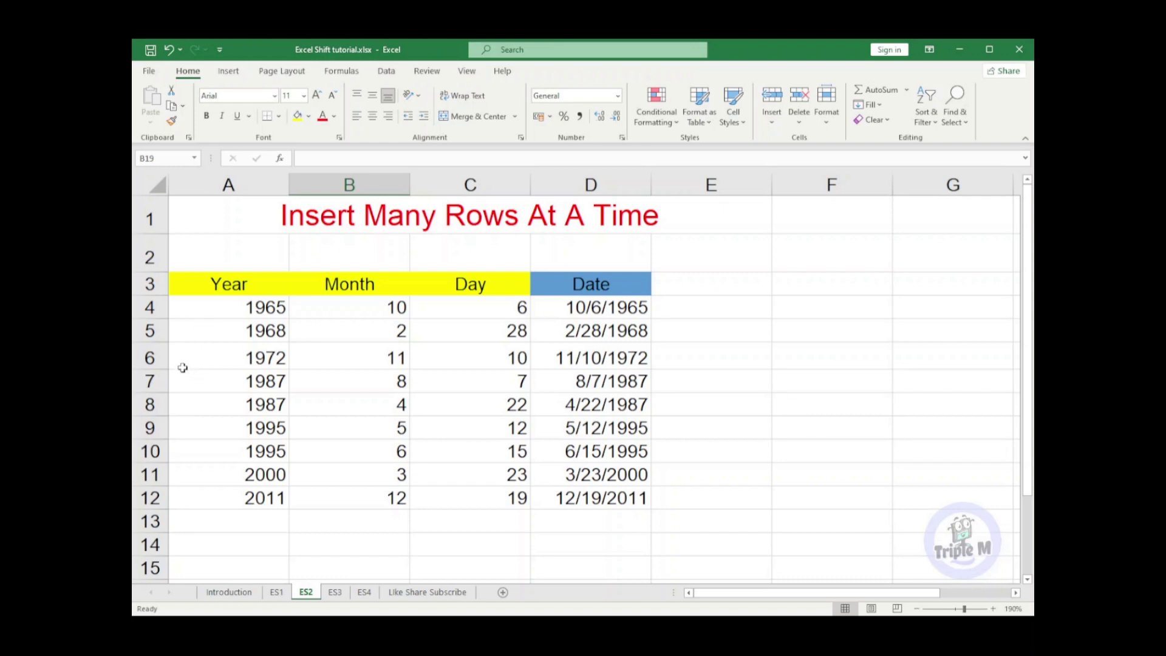
Insert three blank rows (7–9) below the 1972 row, pushing the 1987 entries to row 10
{"action": "key", "text": "shift+space"}
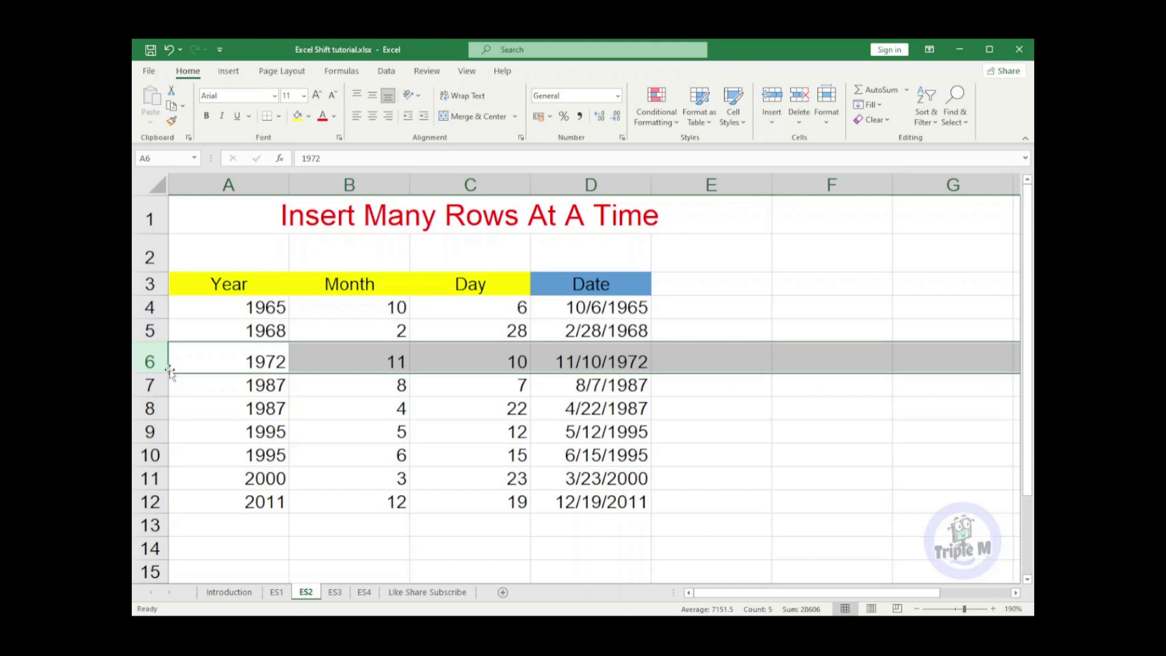
{"action": "left_click_drag", "start_coordinate": [171, 373], "coordinate": [178, 433]}
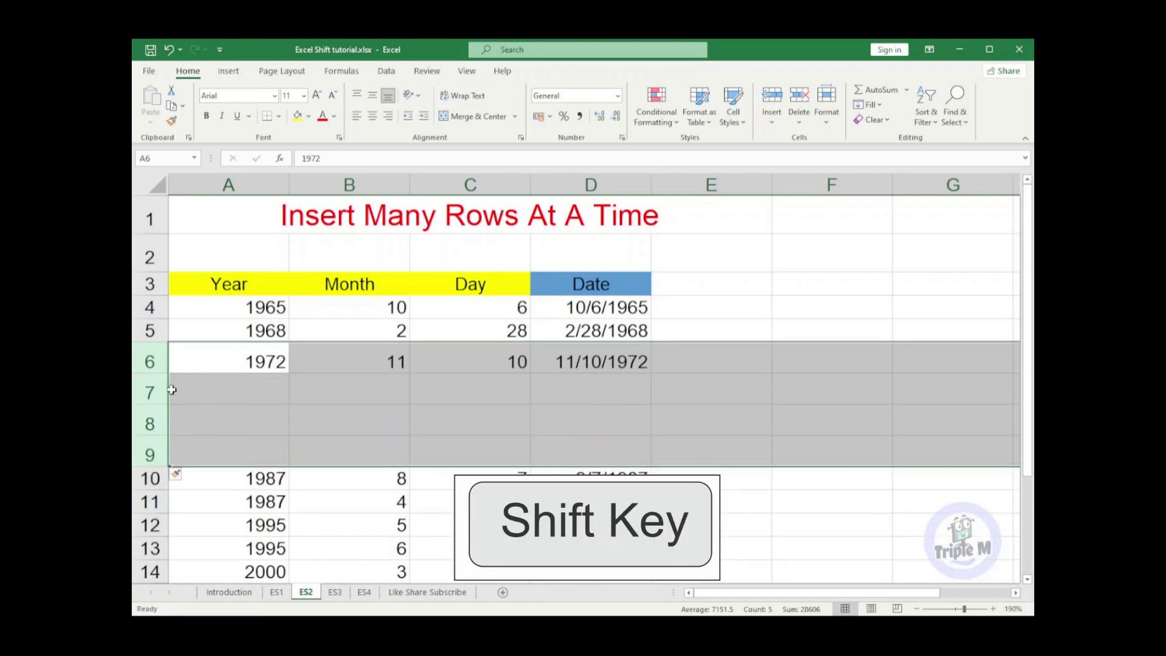
{"action": "left_click", "coordinate": [207, 392]}
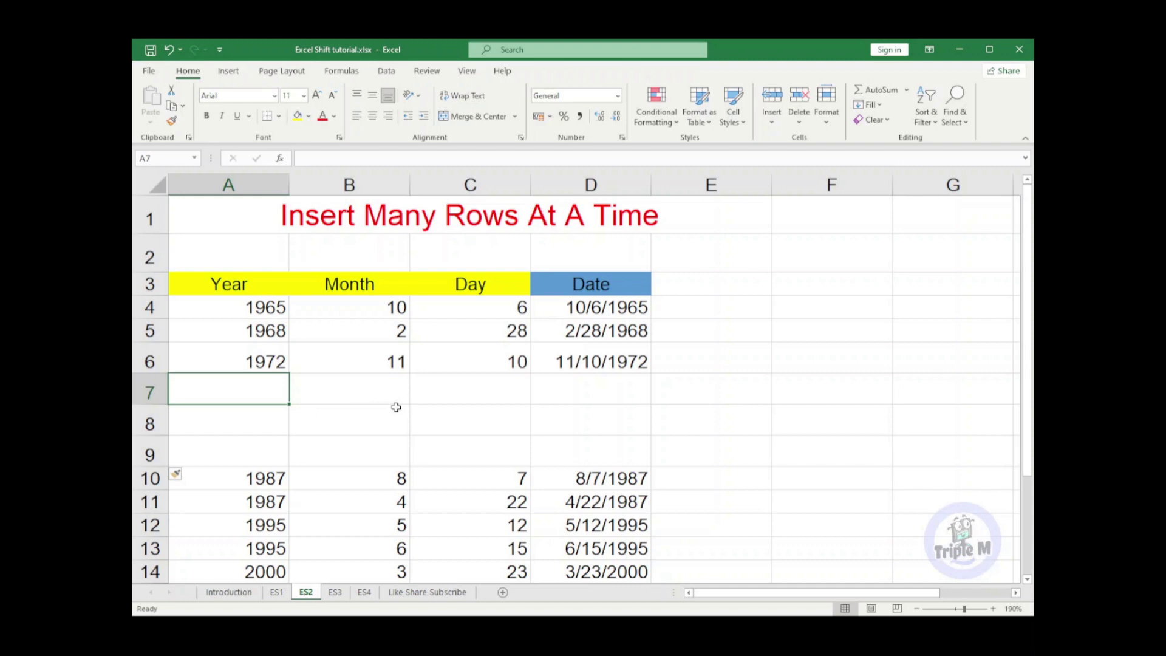
Open sheet ES3, select A5 and zoom the view to 160%
{"action": "left_click", "coordinate": [336, 595]}
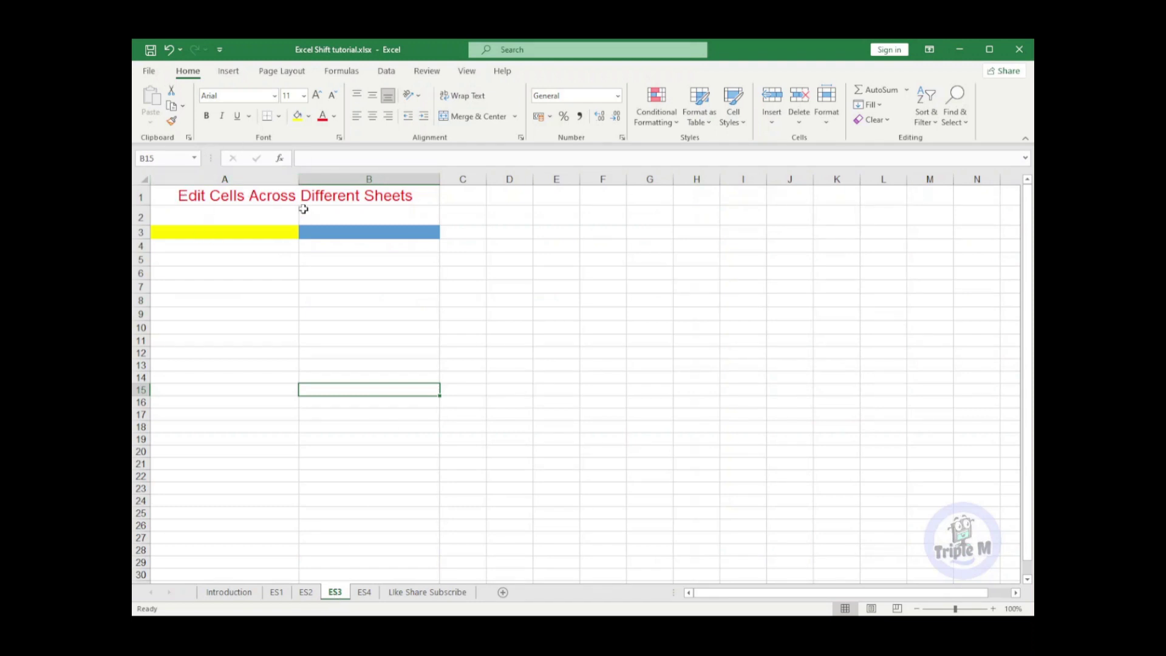
{"action": "left_click", "coordinate": [210, 255]}
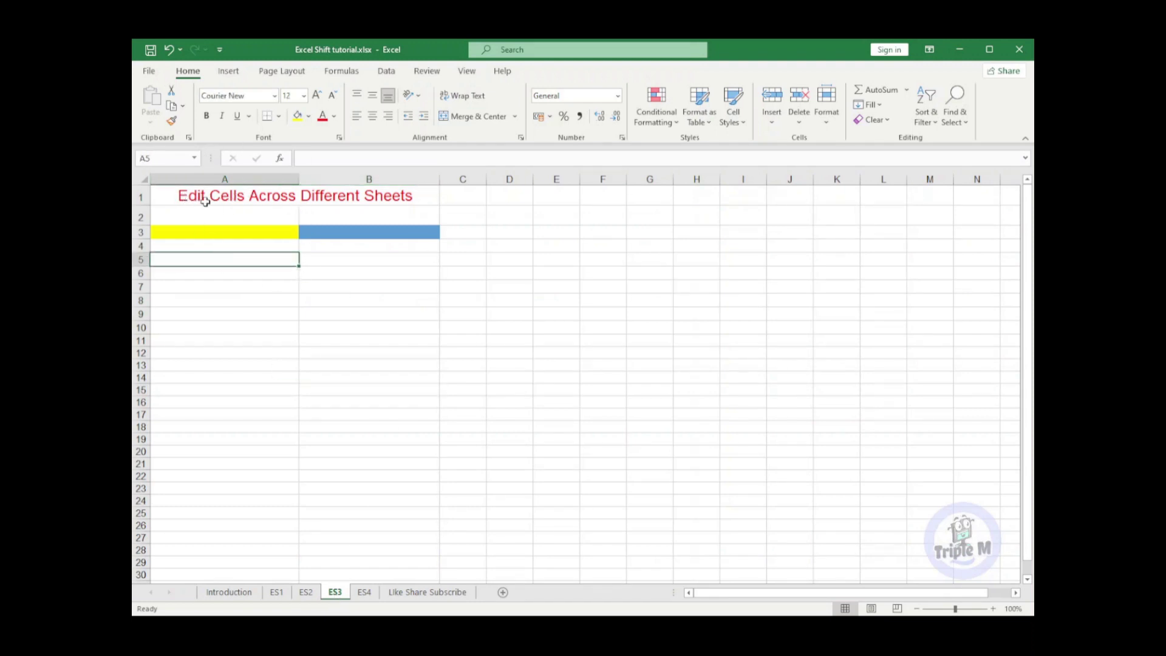
{"action": "left_click", "coordinate": [993, 608]}
{"action": "left_click", "coordinate": [994, 609]}
{"action": "left_click", "coordinate": [994, 609]}
{"action": "left_click", "coordinate": [994, 609]}
{"action": "left_click", "coordinate": [993, 609]}
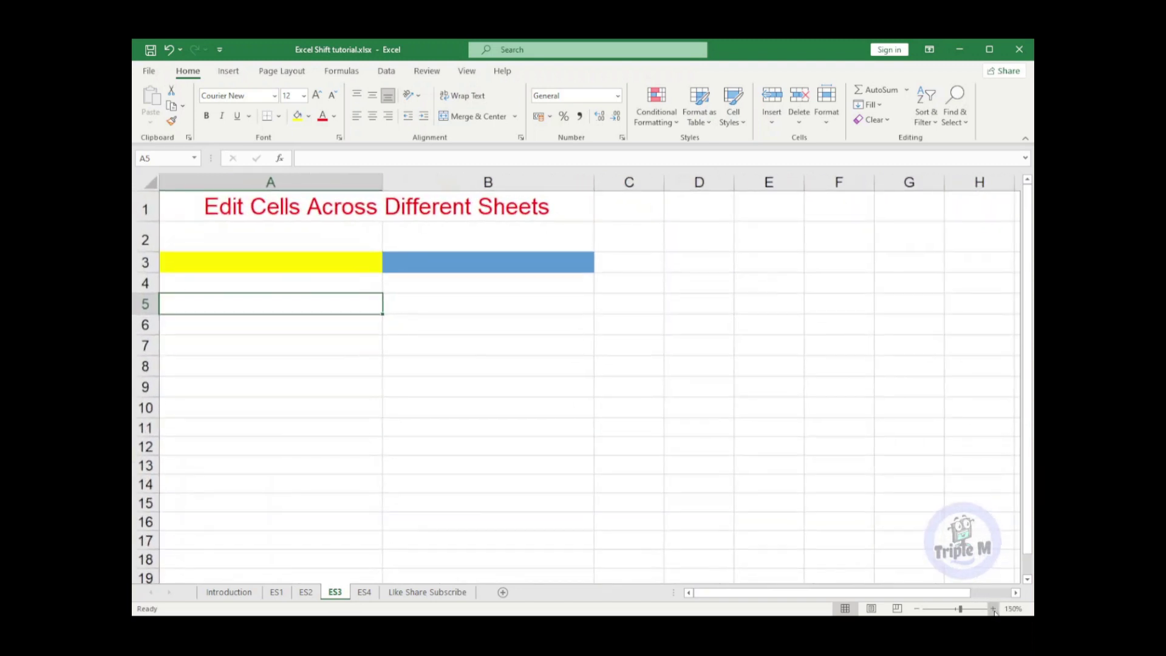
{"action": "left_click", "coordinate": [994, 609]}
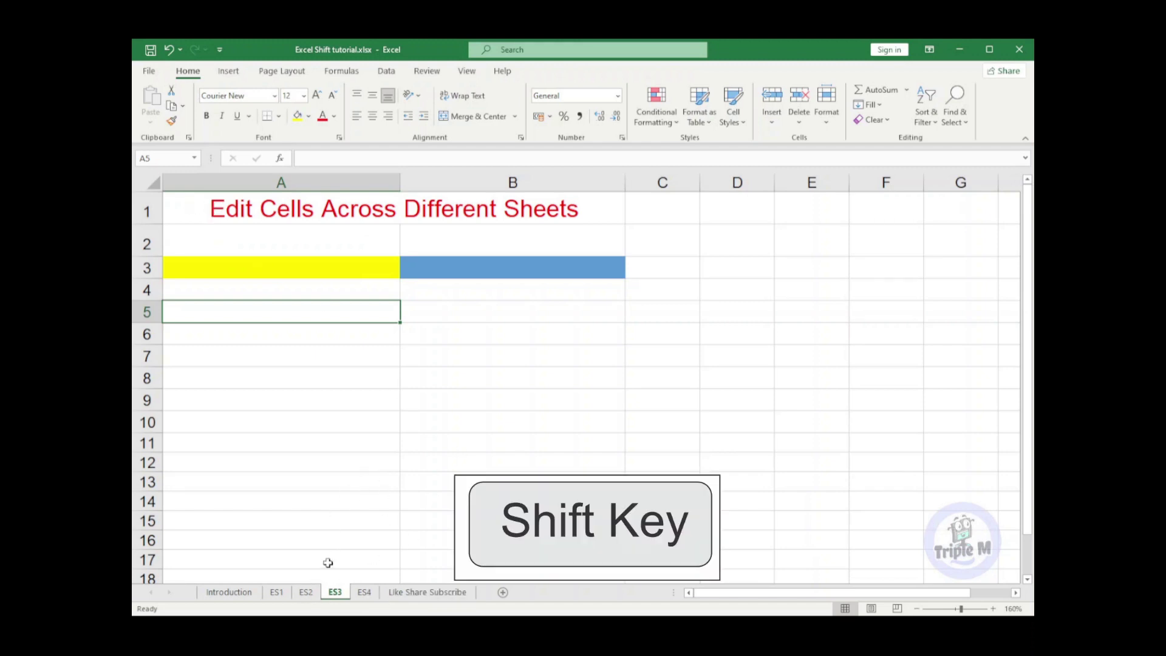
Group sheets ES1, ES2 and ES3 with Shift-clicks, then select cell A2
{"action": "left_click", "coordinate": [306, 593], "text": "shift"}
{"action": "left_click", "coordinate": [277, 592], "text": "shift"}
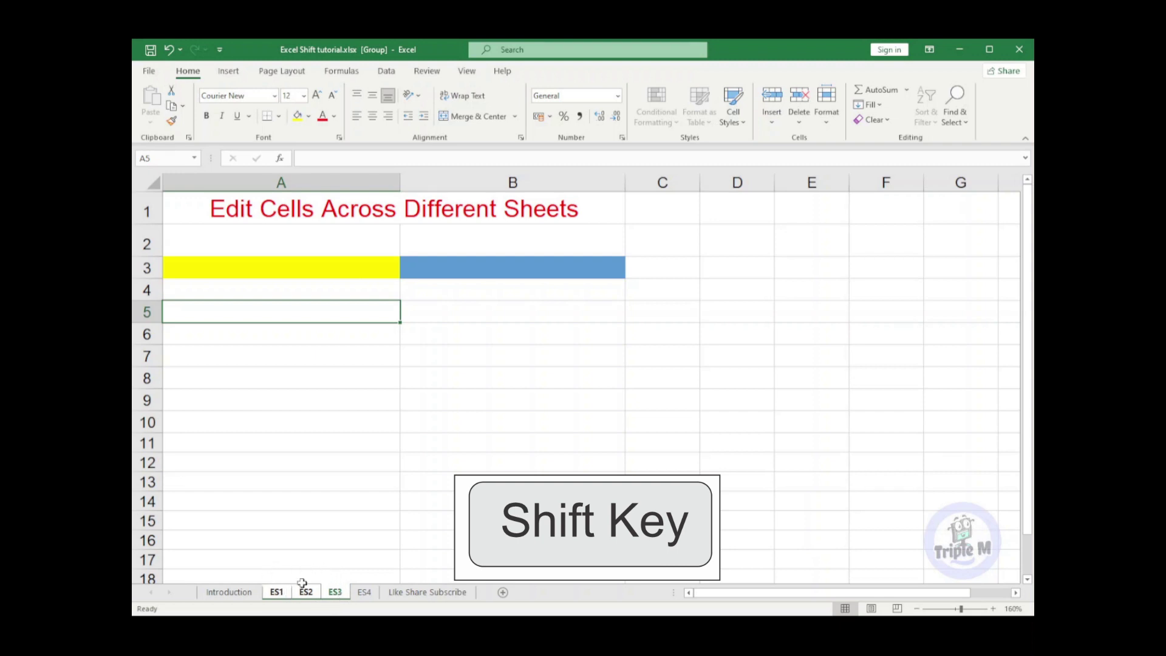
{"action": "left_click", "coordinate": [251, 239]}
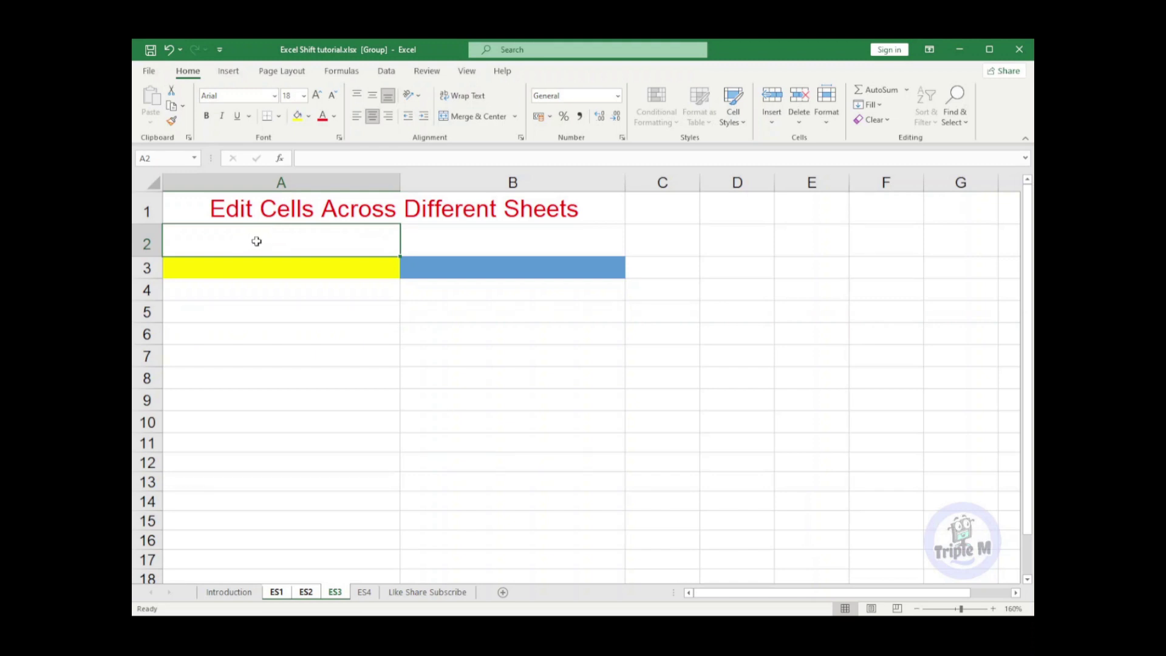
Enter 'edit 4 sheets at the same time' in A2 of the grouped sheets
{"action": "type", "text": "edit Cells"}
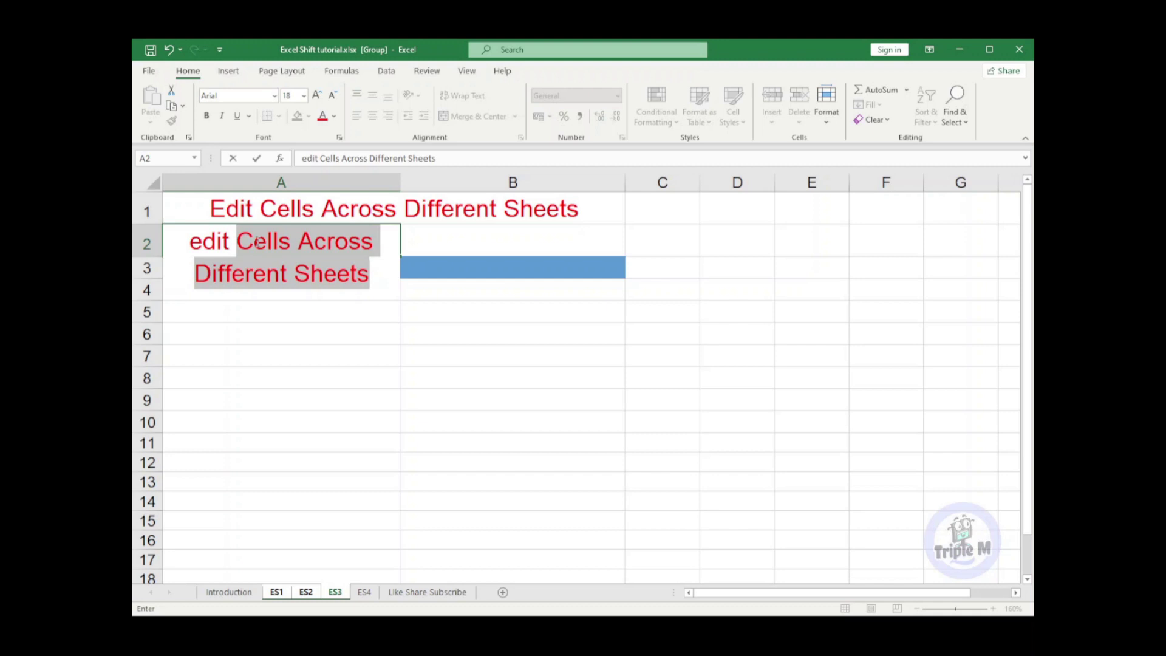
{"action": "type", "text": "4 "}
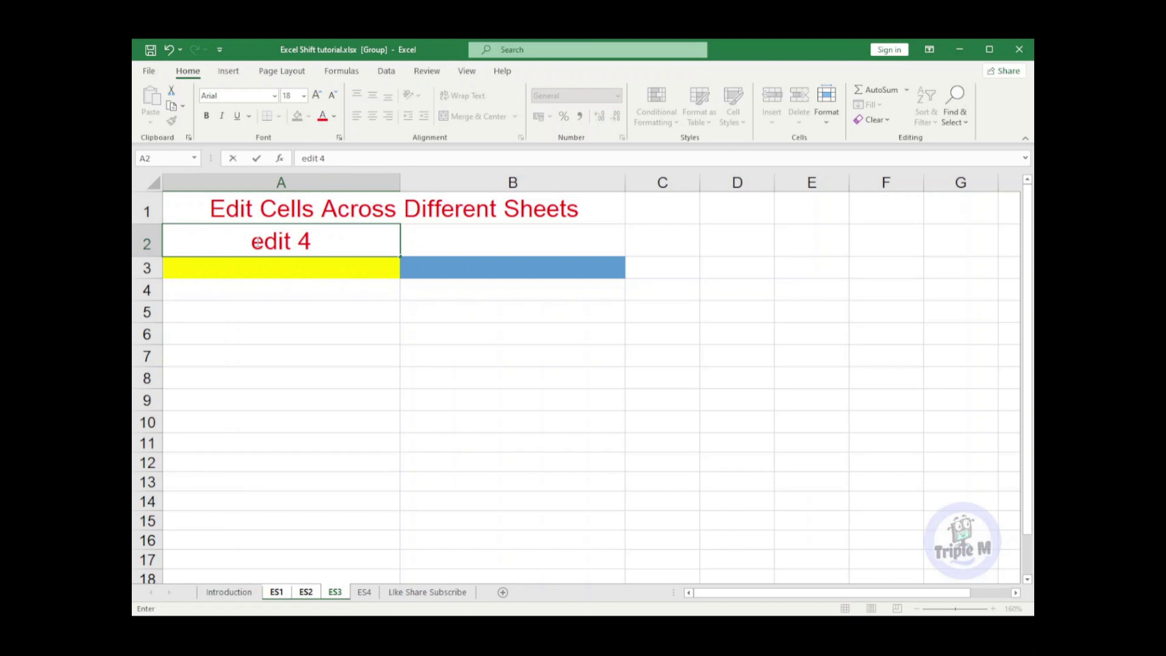
{"action": "type", "text": "shee"}
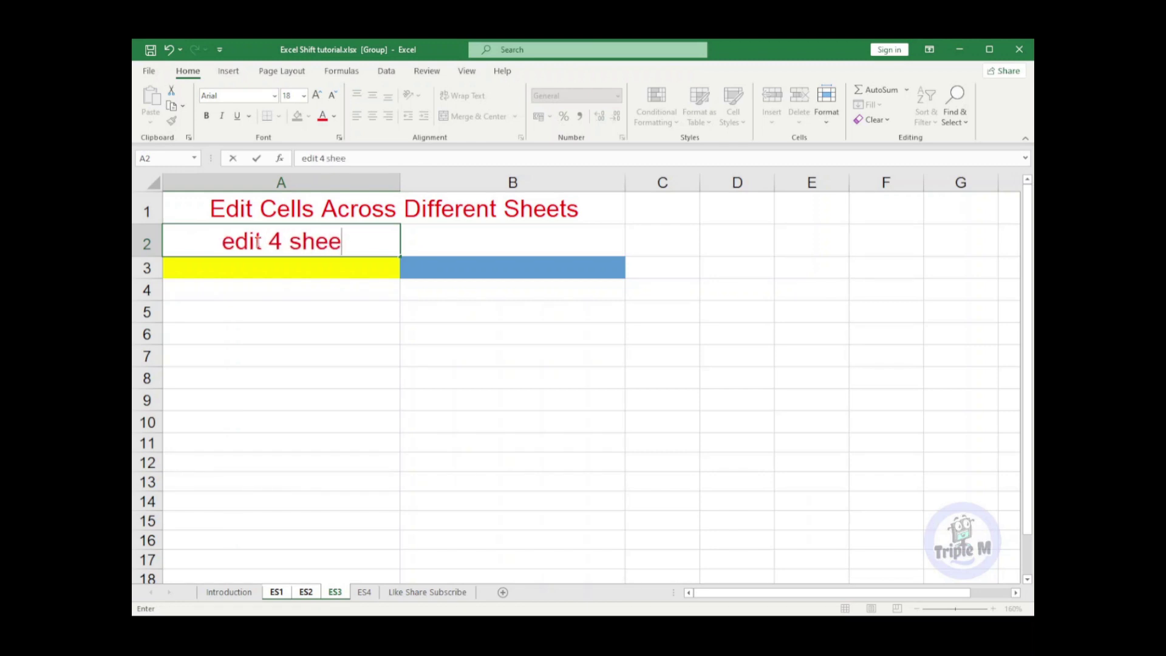
{"action": "type", "text": "ts"}
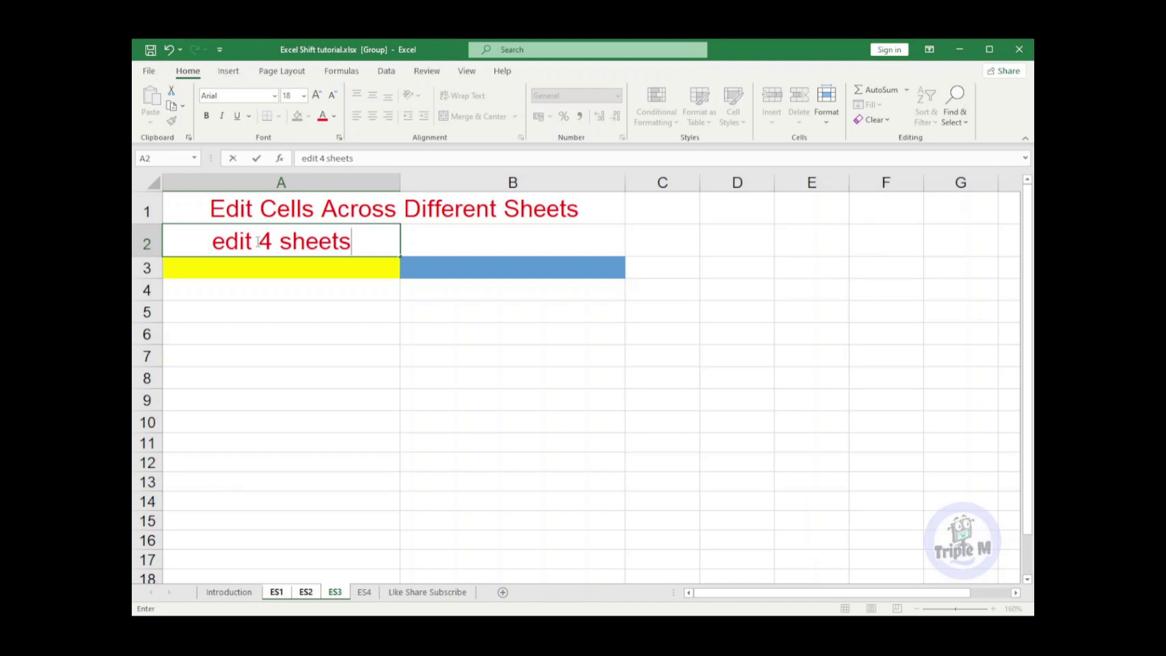
{"action": "type", "text": " at th"}
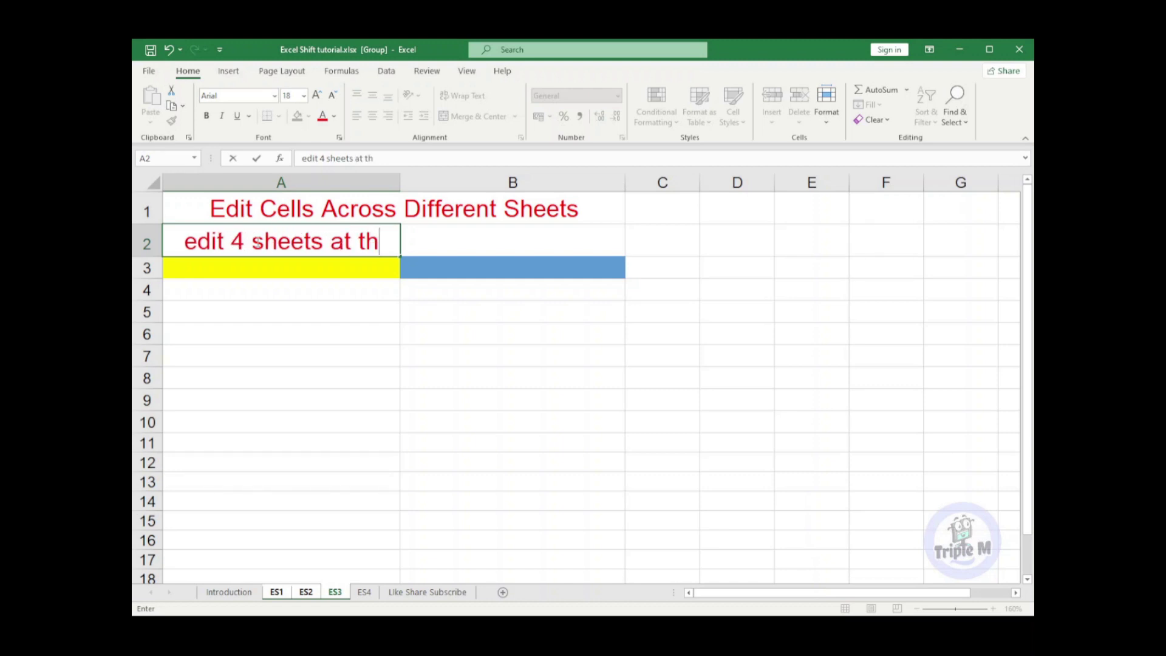
{"action": "type", "text": "e same time"}
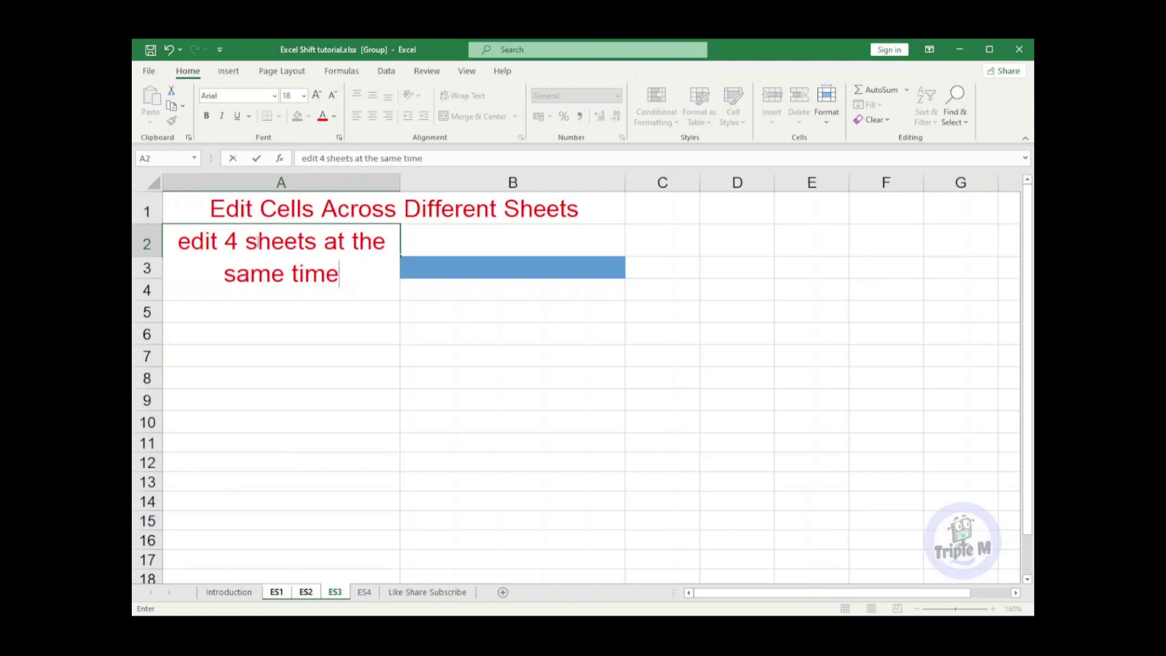
{"action": "key", "text": "Return"}
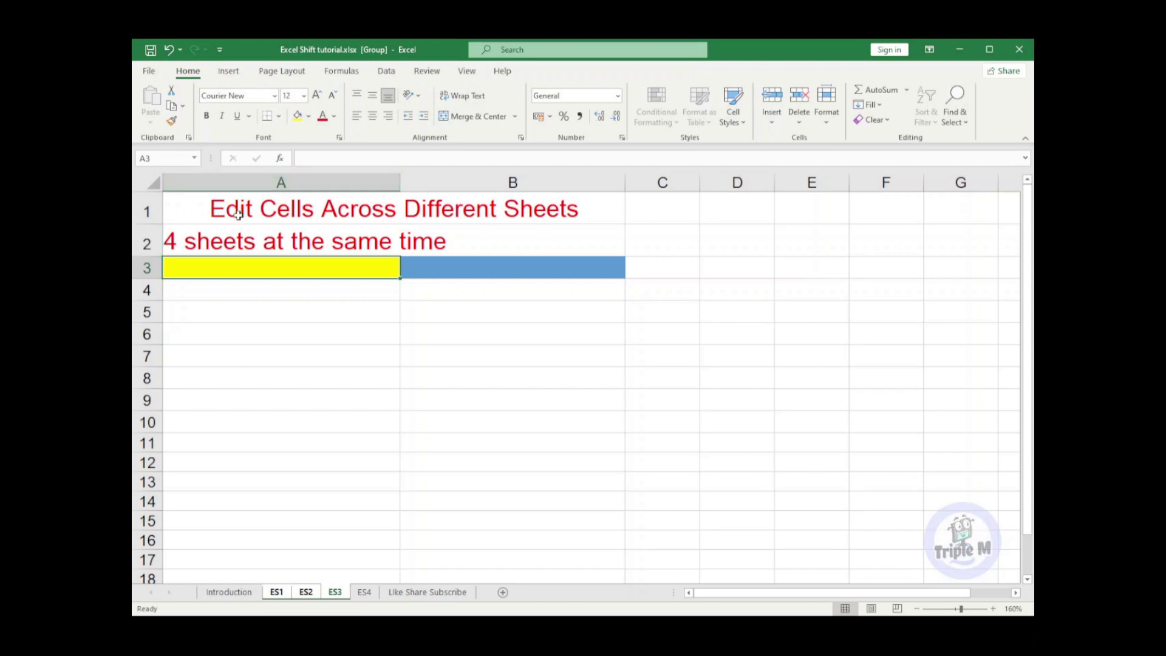
{"action": "left_click", "coordinate": [242, 235]}
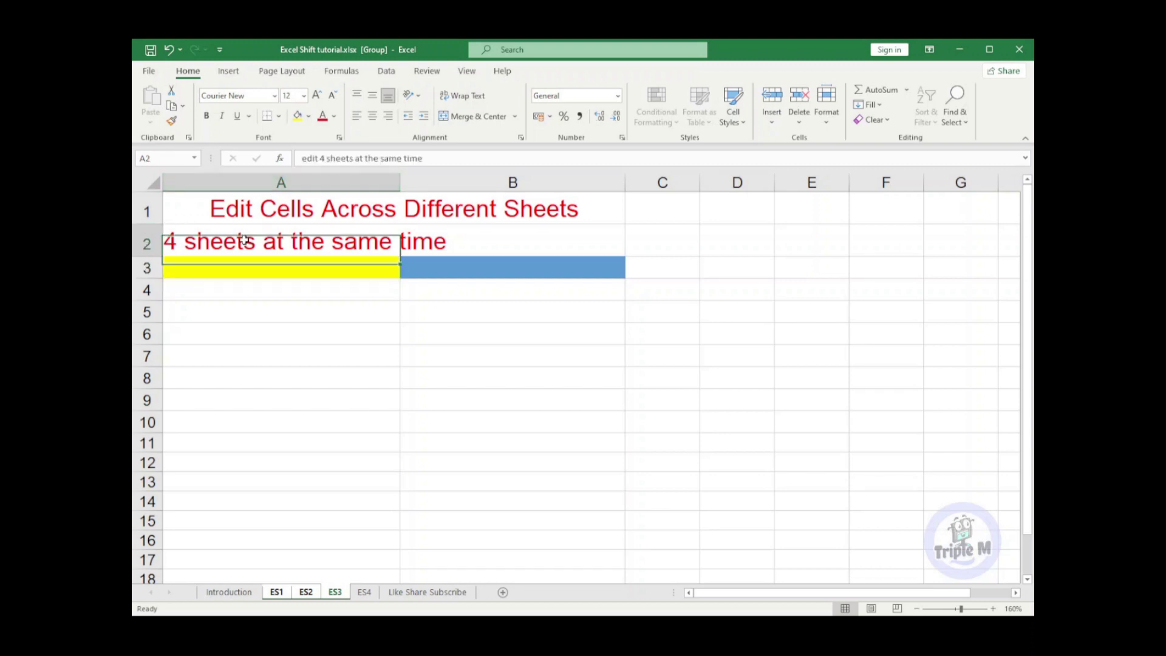
{"action": "left_click", "coordinate": [306, 593]}
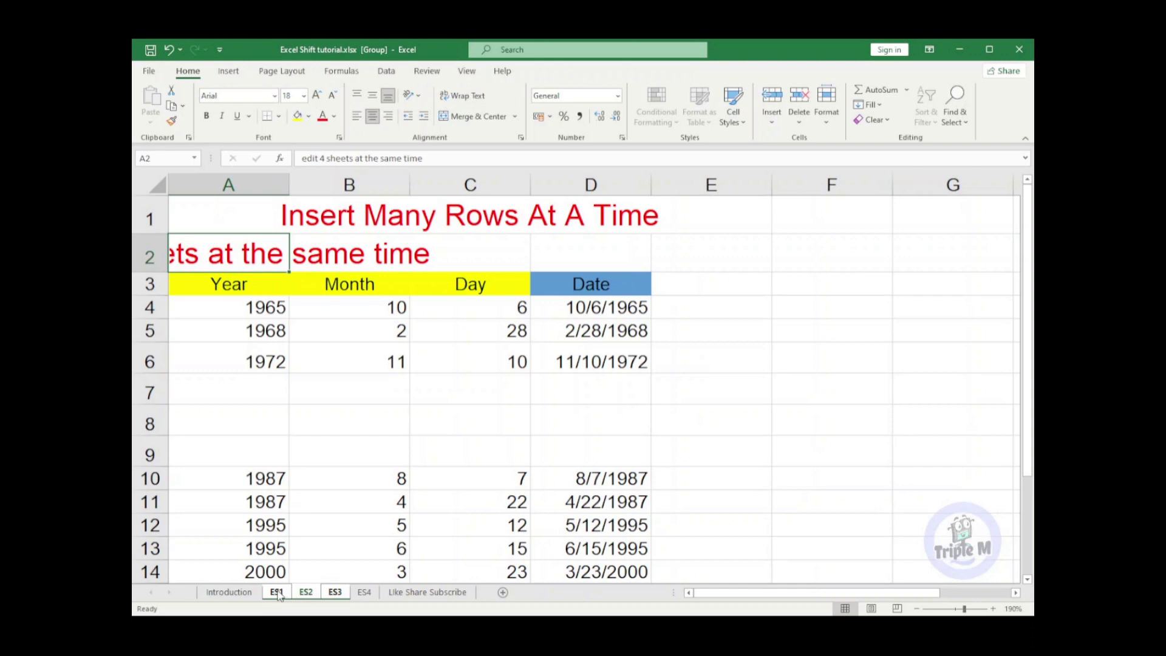
{"action": "left_click", "coordinate": [277, 593]}
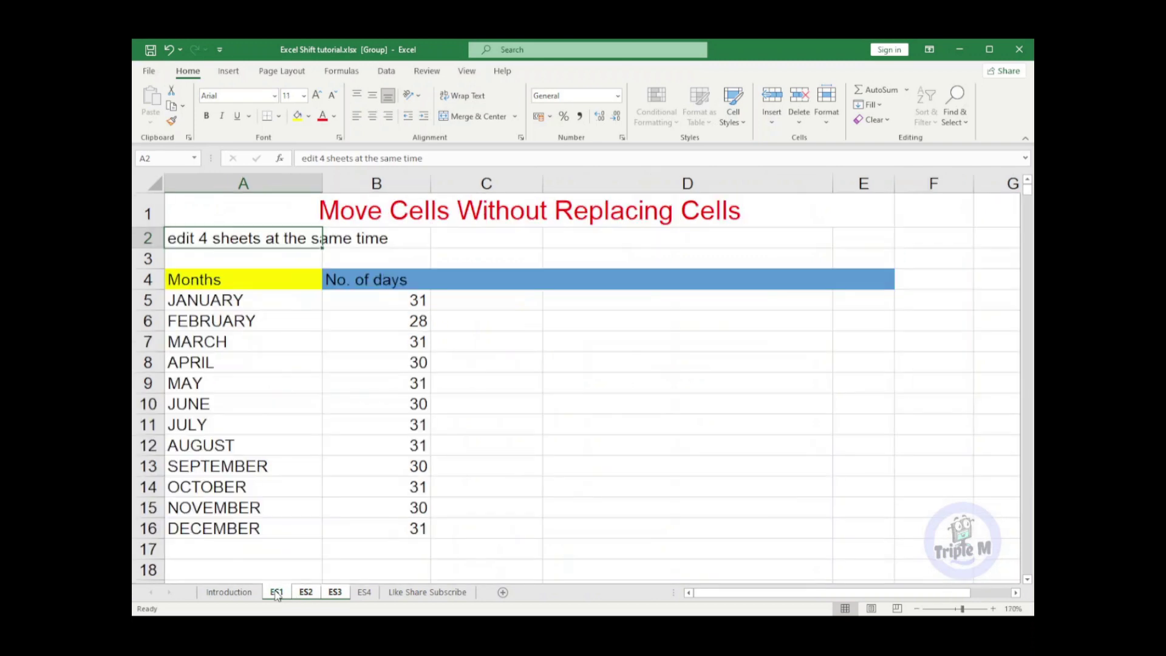
{"action": "left_click", "coordinate": [306, 592]}
{"action": "left_click", "coordinate": [335, 594]}
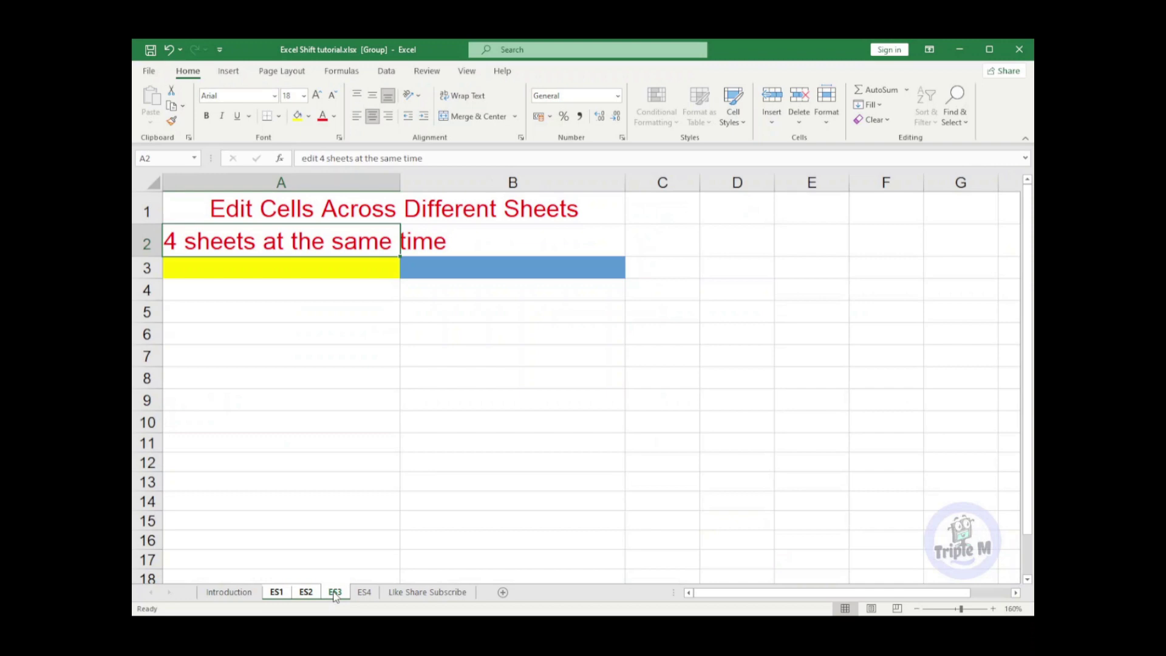
{"action": "left_click", "coordinate": [307, 593]}
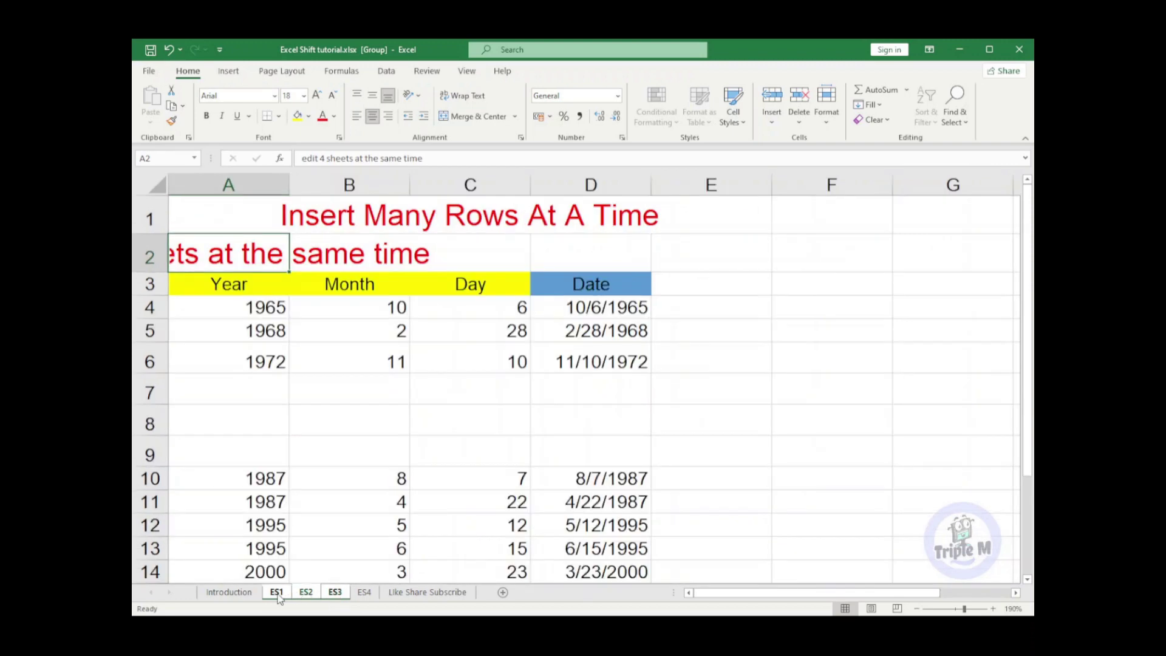
{"action": "left_click", "coordinate": [277, 594]}
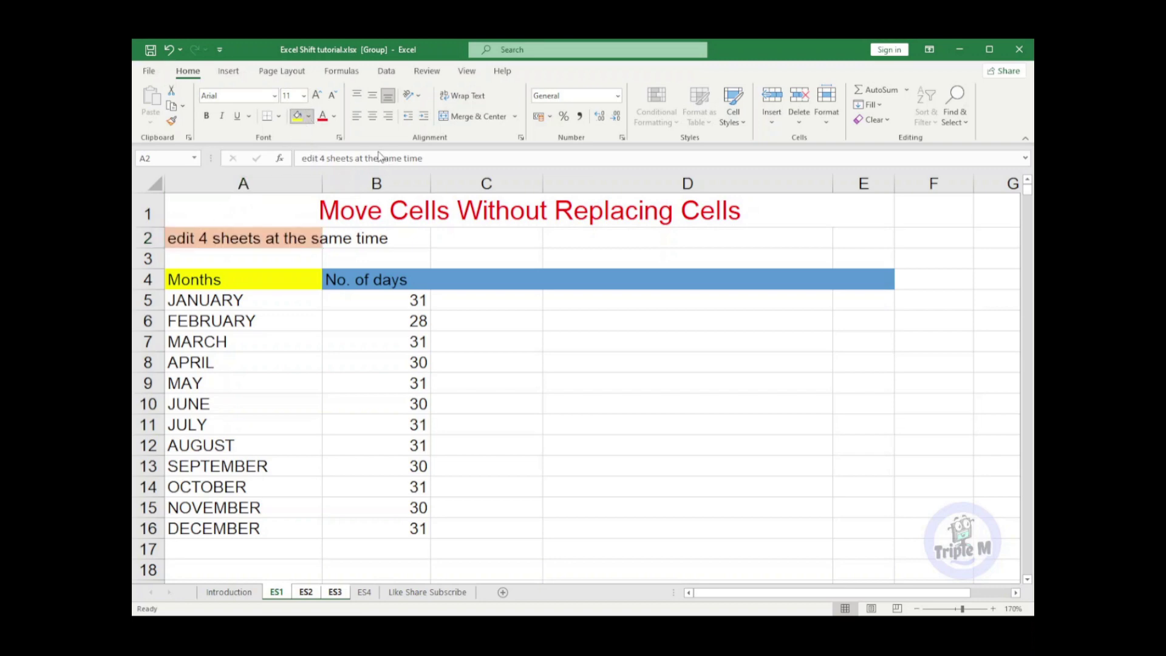
Fill A2 green and confirm it on ES2 and ES3, returning to ES1
{"action": "left_click", "coordinate": [398, 152]}
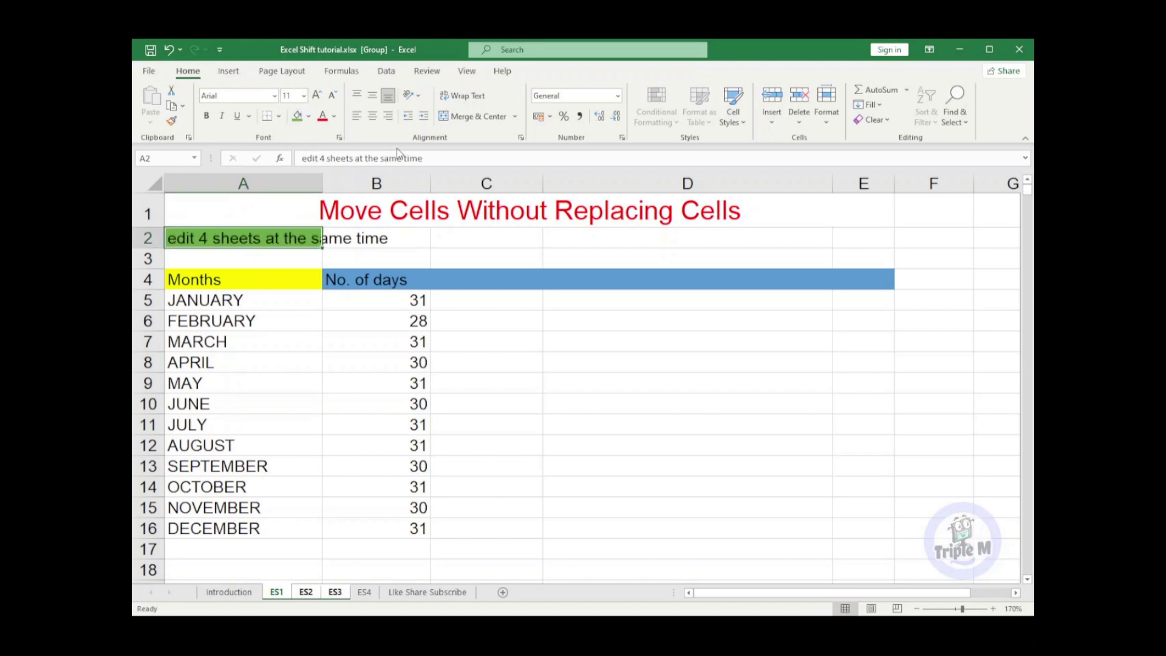
{"action": "left_click", "coordinate": [305, 594]}
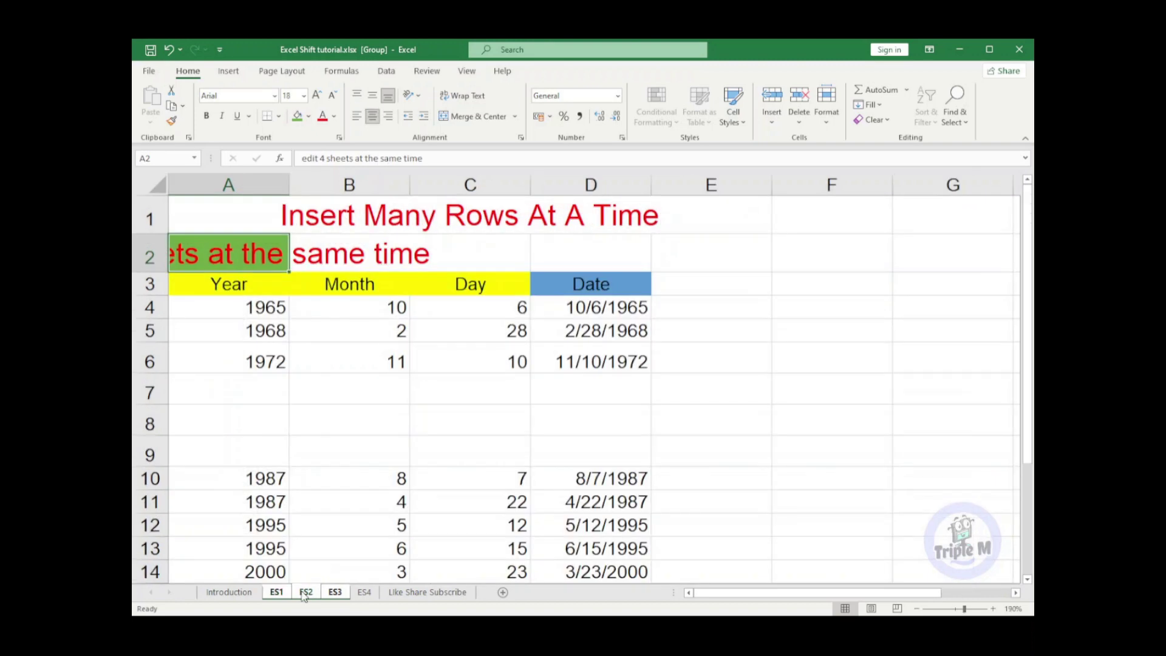
{"action": "left_click", "coordinate": [334, 593]}
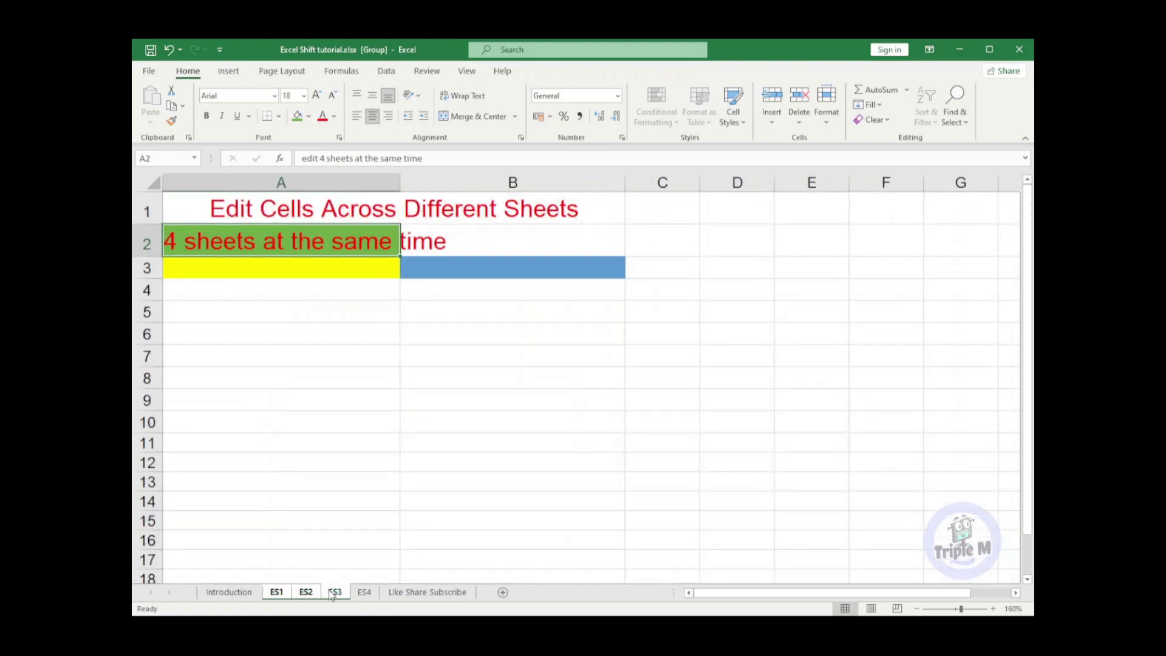
{"action": "left_click", "coordinate": [306, 594]}
{"action": "left_click", "coordinate": [277, 593]}
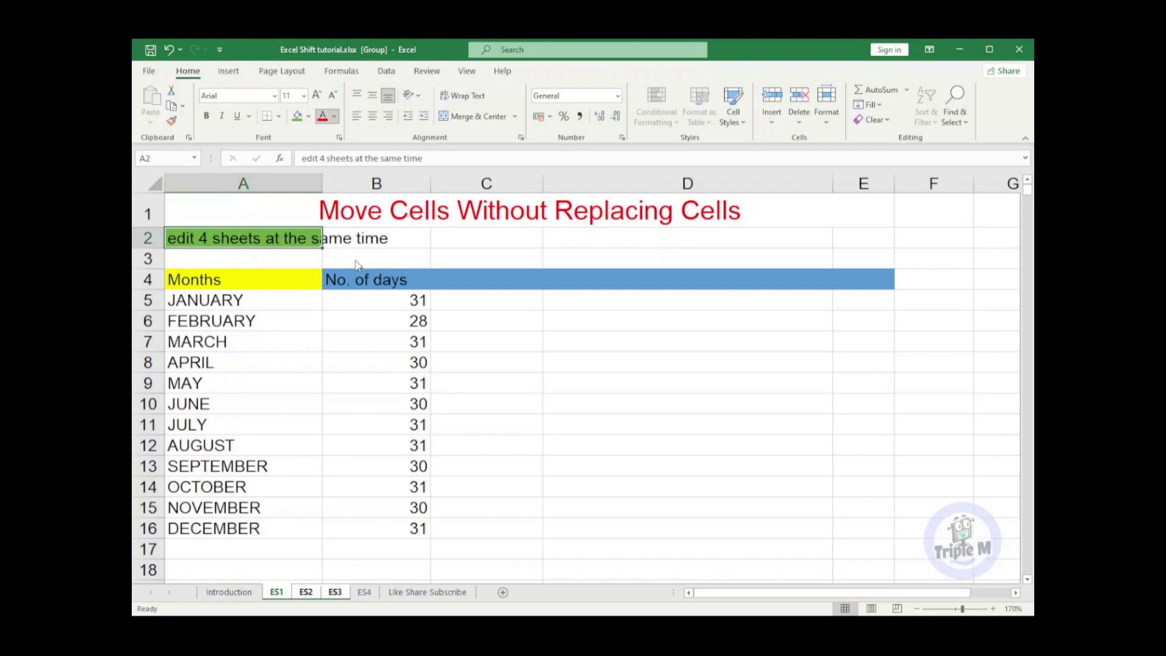
Set A2's font to Bauhaus 93 and verify it on ES1, ES2 and ES3
{"action": "left_click", "coordinate": [307, 593]}
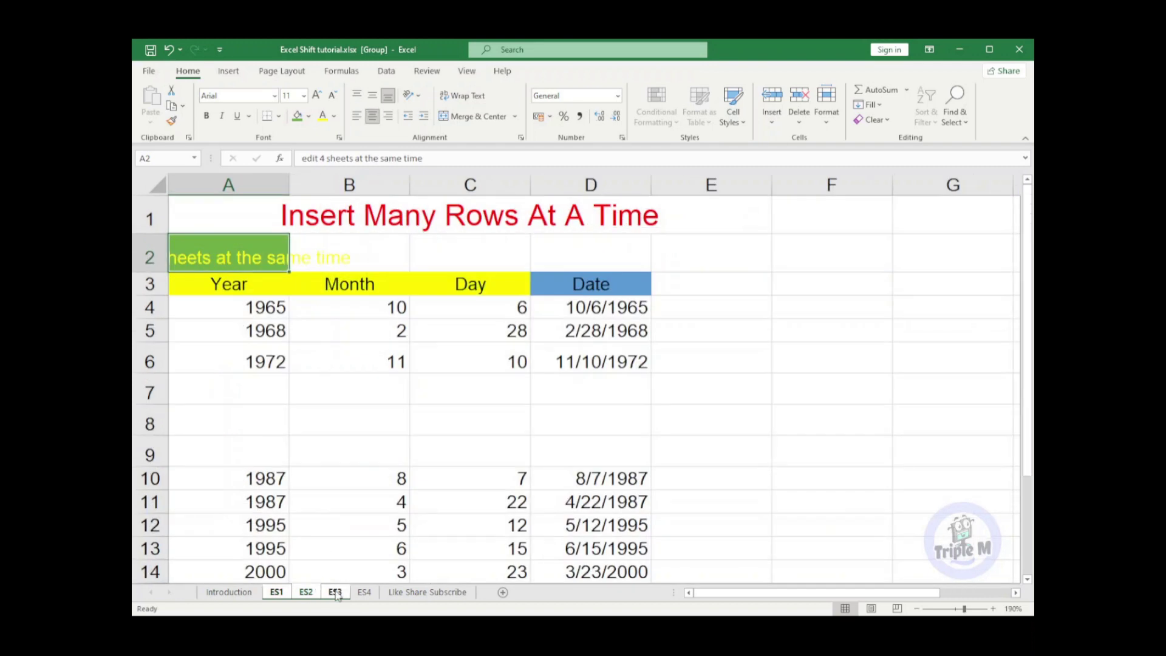
{"action": "left_click", "coordinate": [336, 593]}
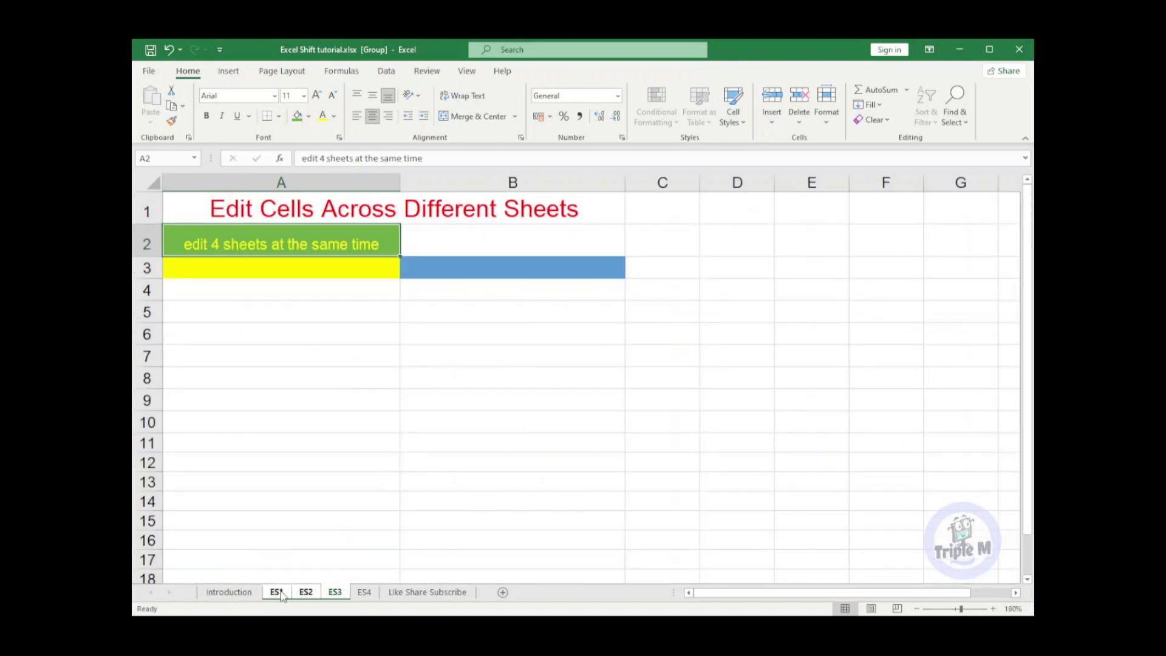
{"action": "left_click", "coordinate": [306, 594]}
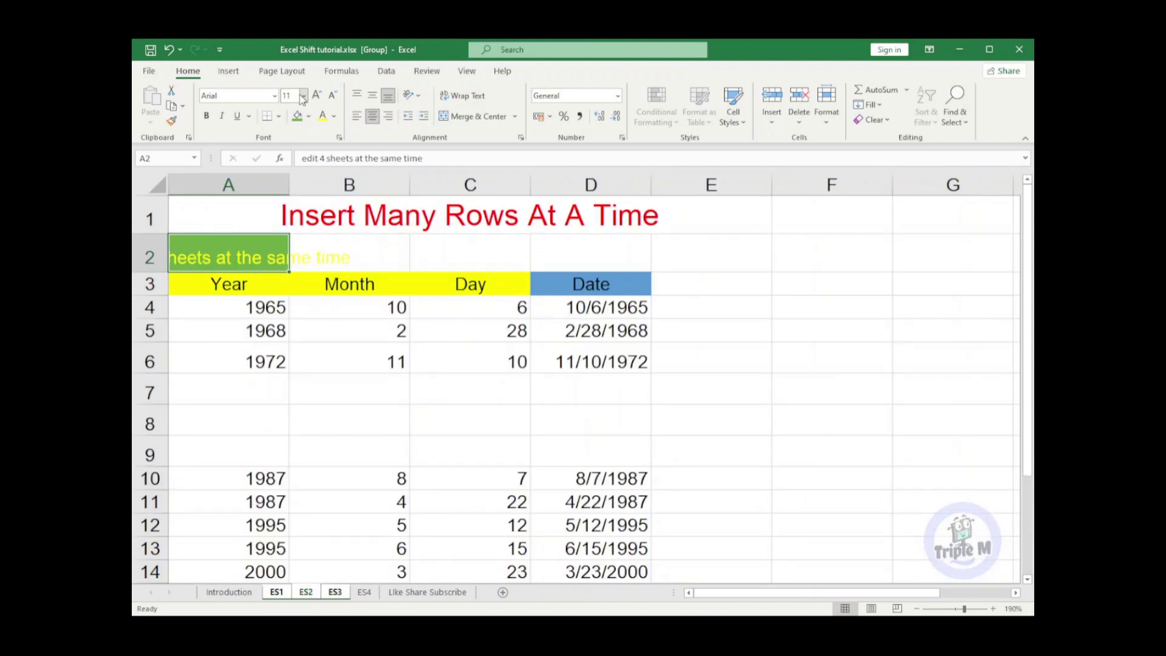
{"action": "left_click", "coordinate": [267, 95]}
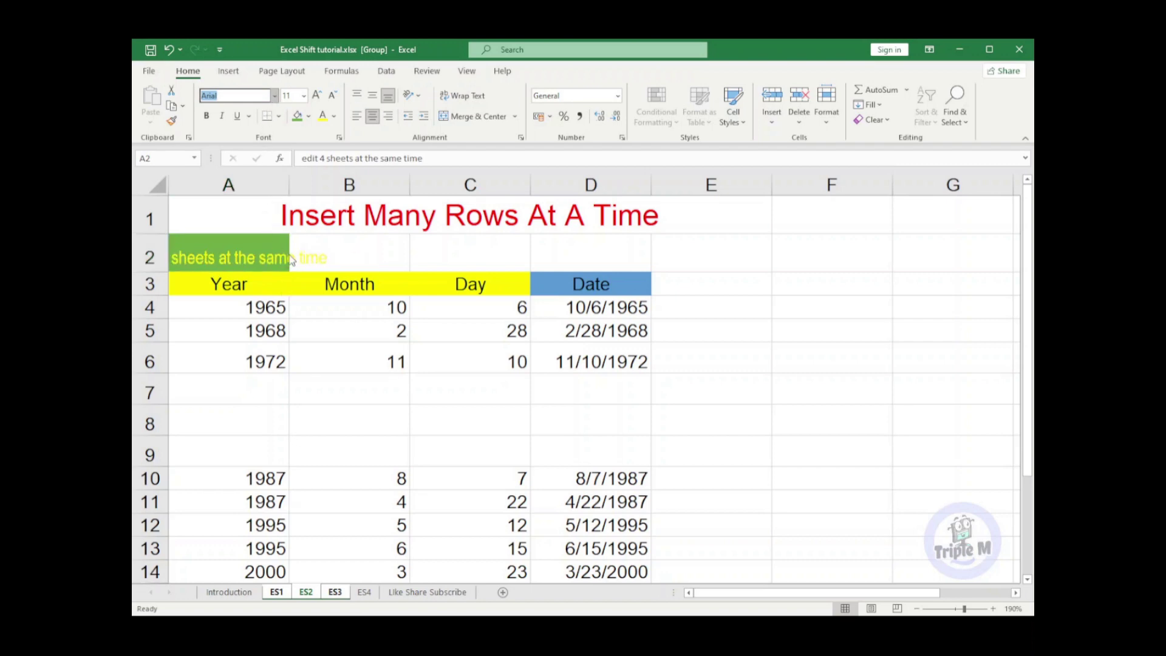
{"action": "key", "text": "Escape"}
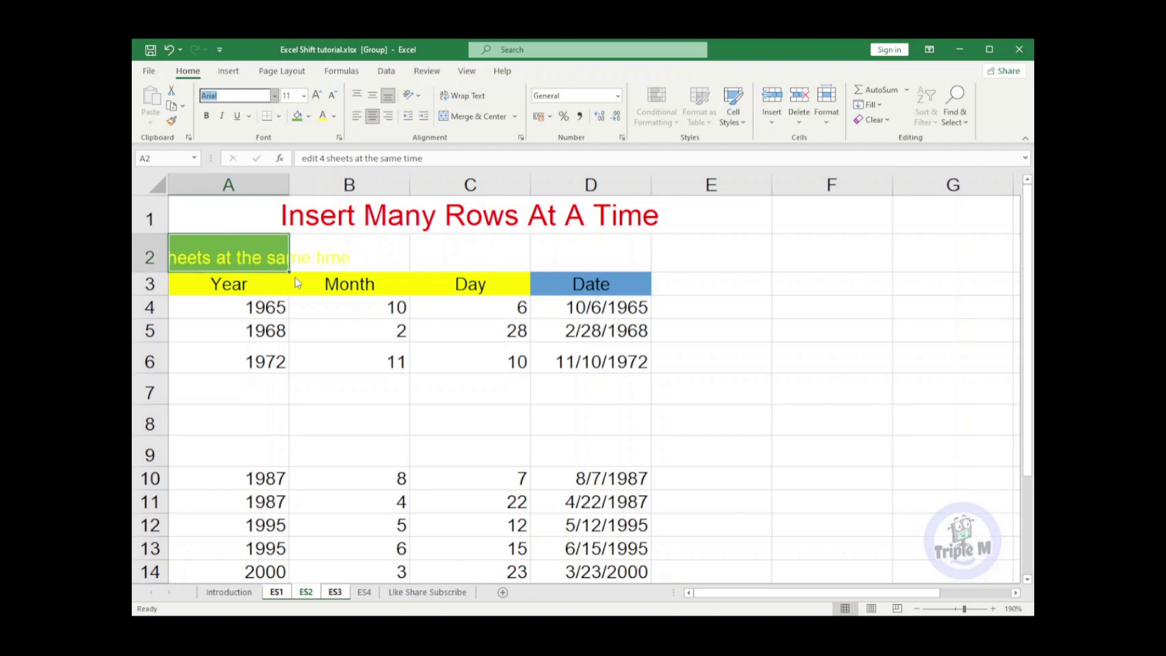
{"action": "type", "text": "Bauhaus 93"}
{"action": "key", "text": "Return"}
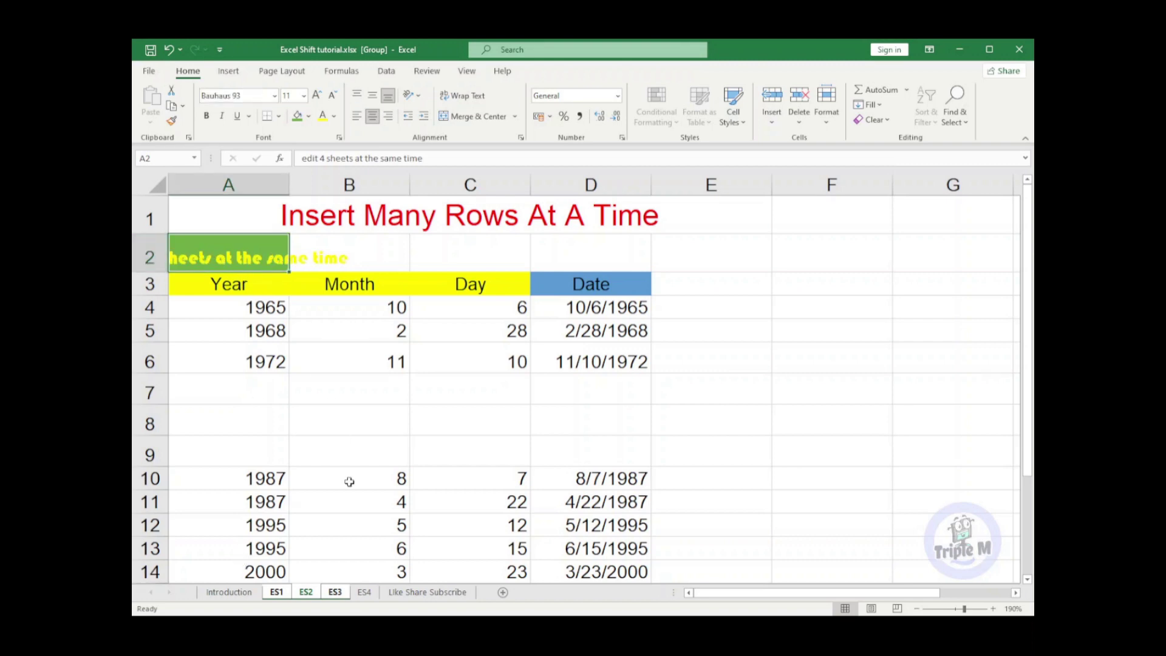
{"action": "left_click", "coordinate": [283, 594]}
{"action": "left_click", "coordinate": [312, 595]}
{"action": "left_click", "coordinate": [336, 596]}
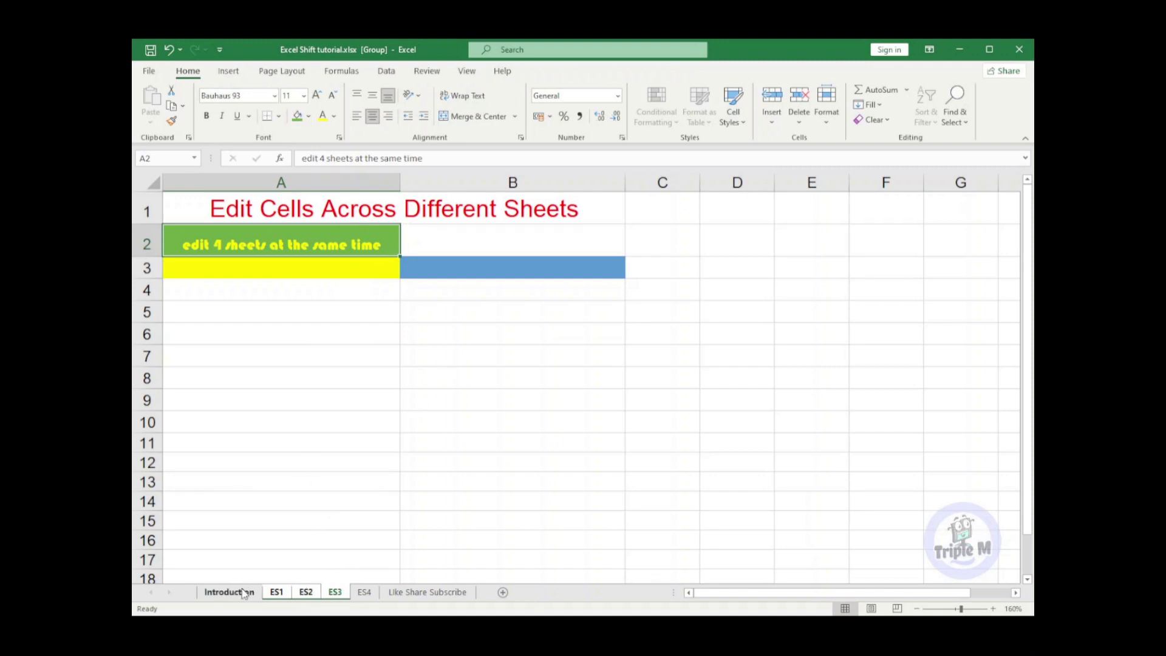
Select ES4 to ungroup, then review A2 on ES3, ES2 and ES1, ending on ES3
{"action": "left_click", "coordinate": [364, 592]}
{"action": "left_click", "coordinate": [334, 593]}
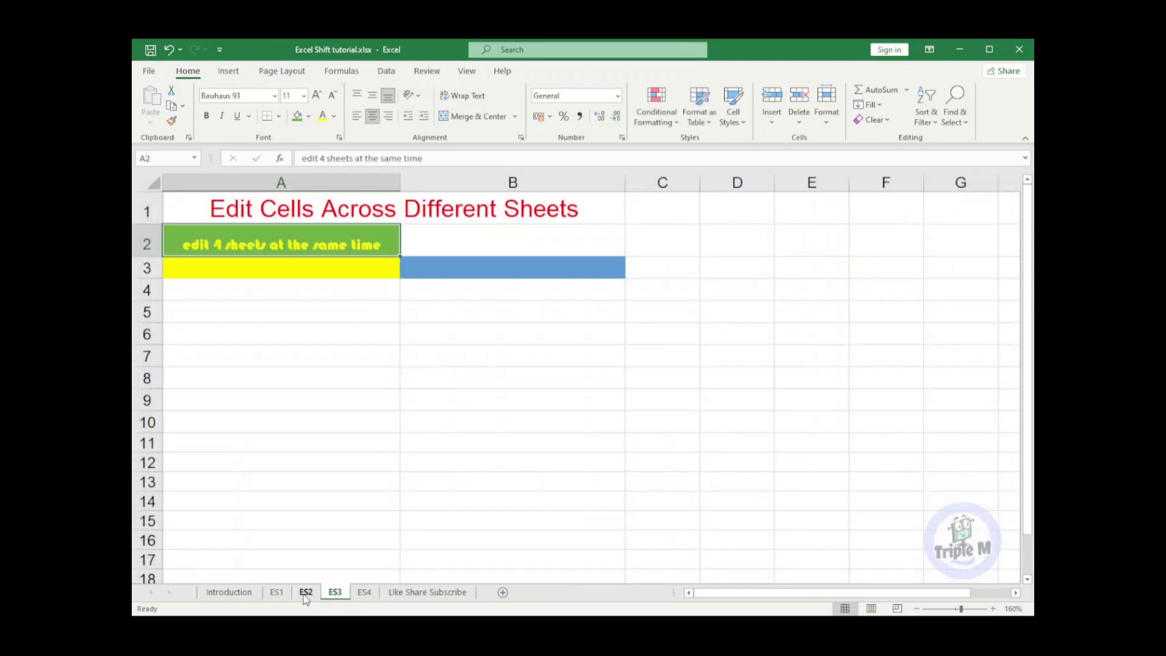
{"action": "left_click", "coordinate": [306, 594]}
{"action": "left_click", "coordinate": [276, 592]}
{"action": "left_click", "coordinate": [307, 594]}
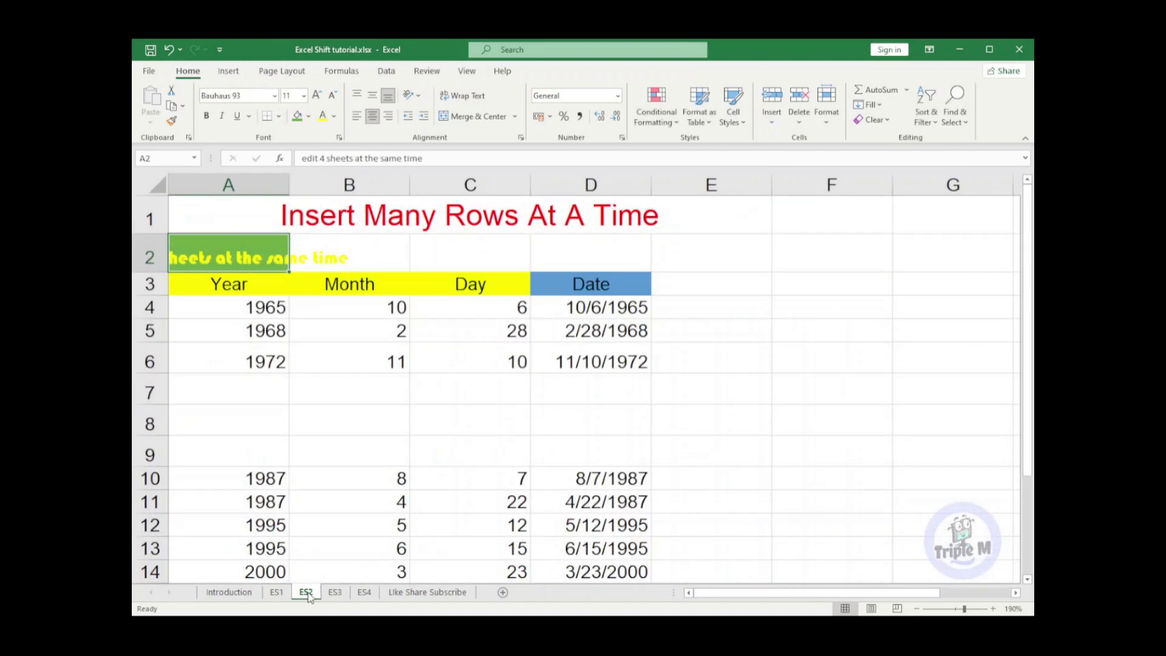
{"action": "left_click", "coordinate": [335, 593]}
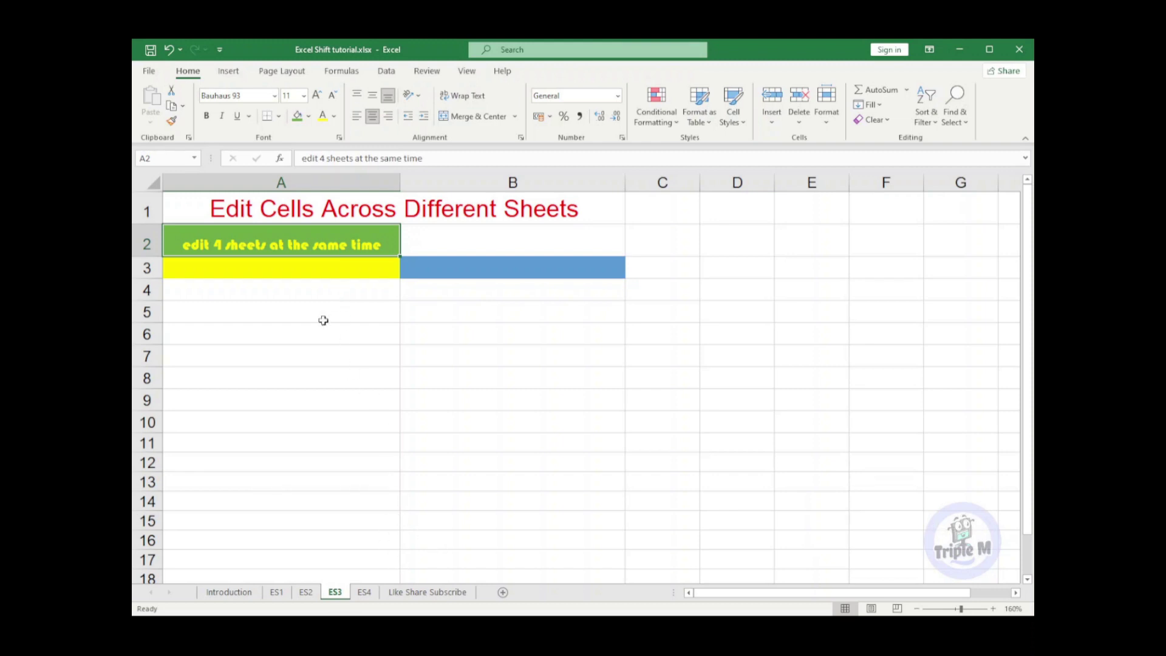
On sheet ES4, Shift-draw a 2.86 cm by 2.86 cm rectangle square below the title
{"action": "left_click", "coordinate": [364, 592]}
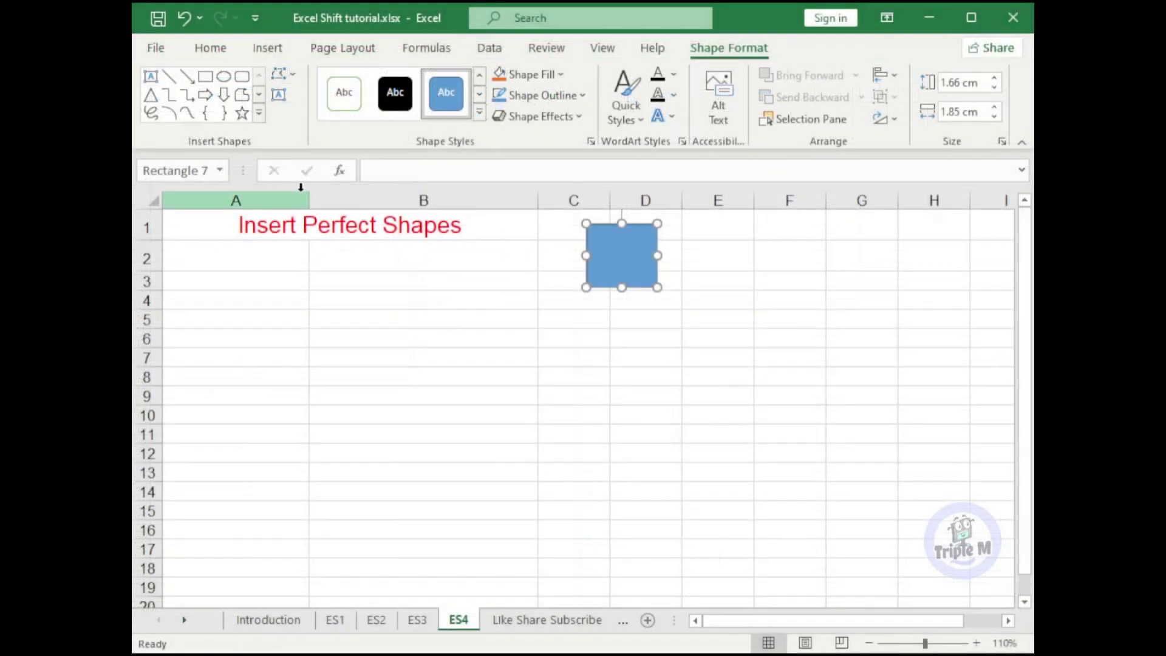
{"action": "left_click", "coordinate": [204, 79]}
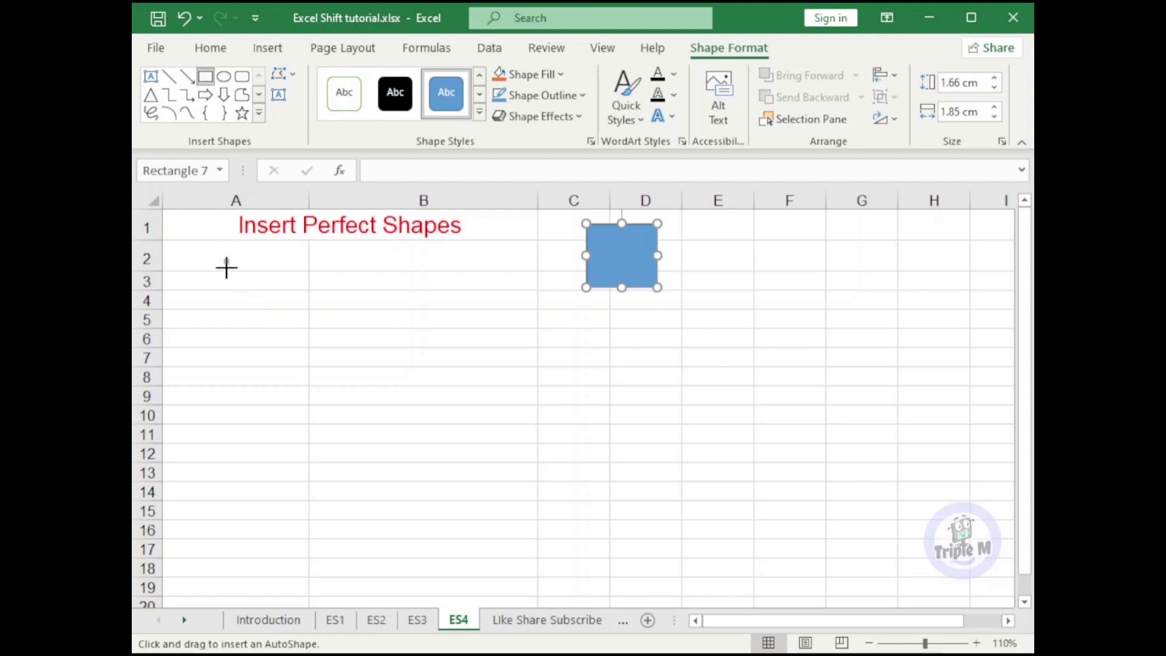
{"action": "left_click_drag", "start_coordinate": [229, 259], "coordinate": [309, 368]}
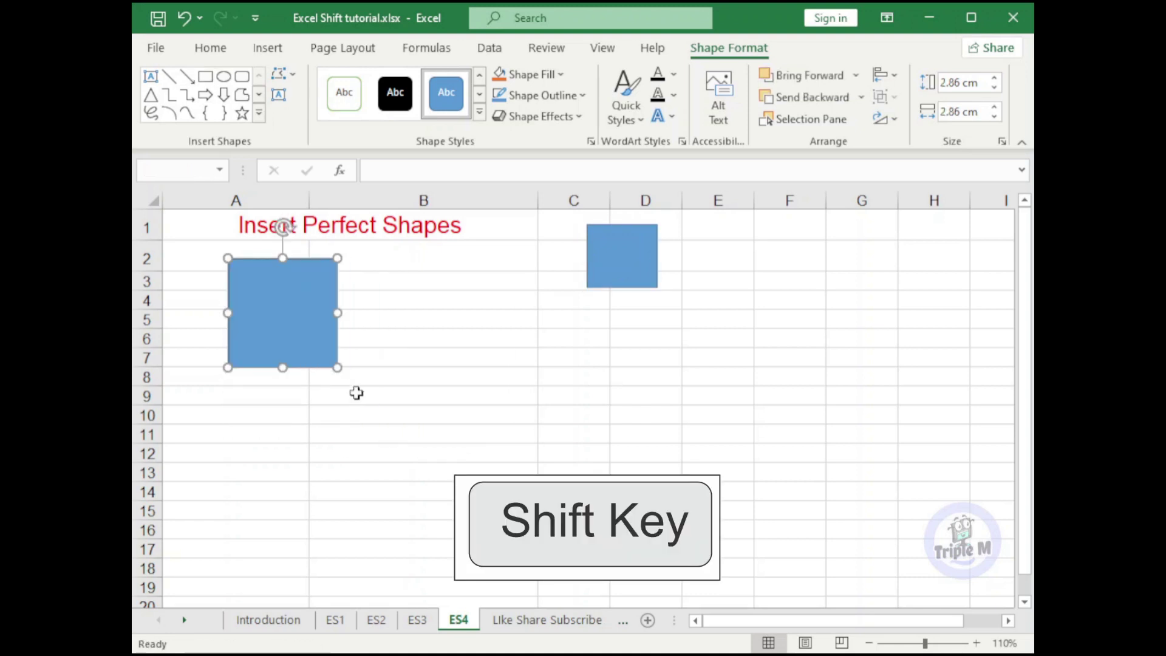
Draw a perfect circle with the Oval shape to the right of the square
{"action": "left_click", "coordinate": [226, 77]}
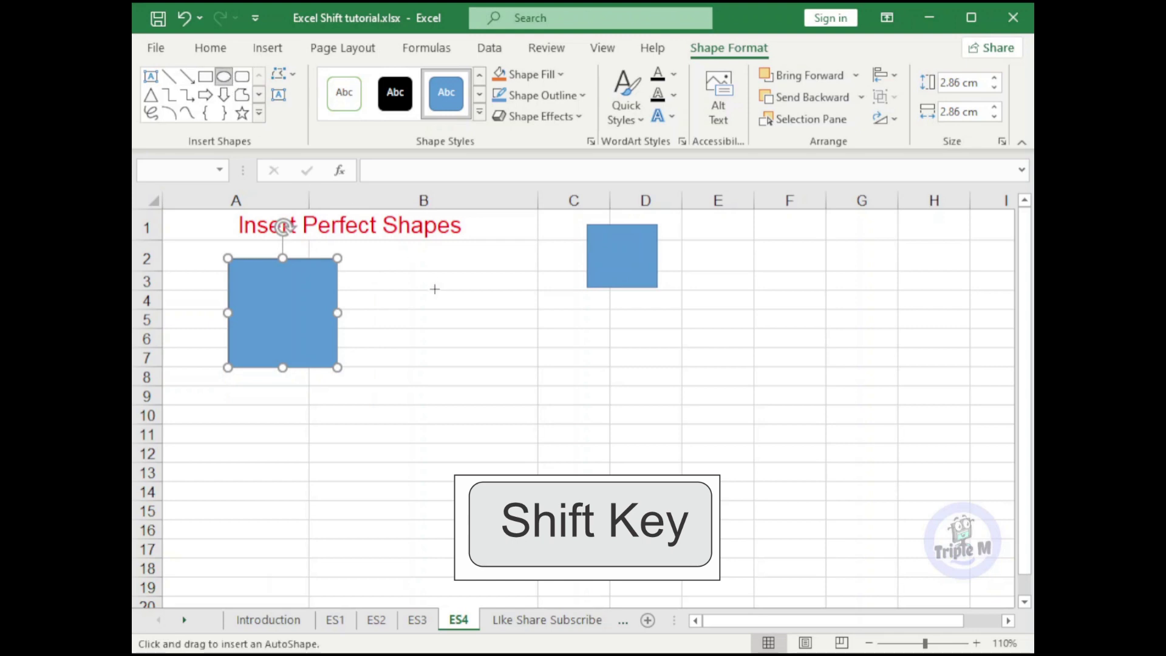
{"action": "left_click_drag", "start_coordinate": [382, 278], "coordinate": [492, 296]}
{"action": "key", "text": "shift"}
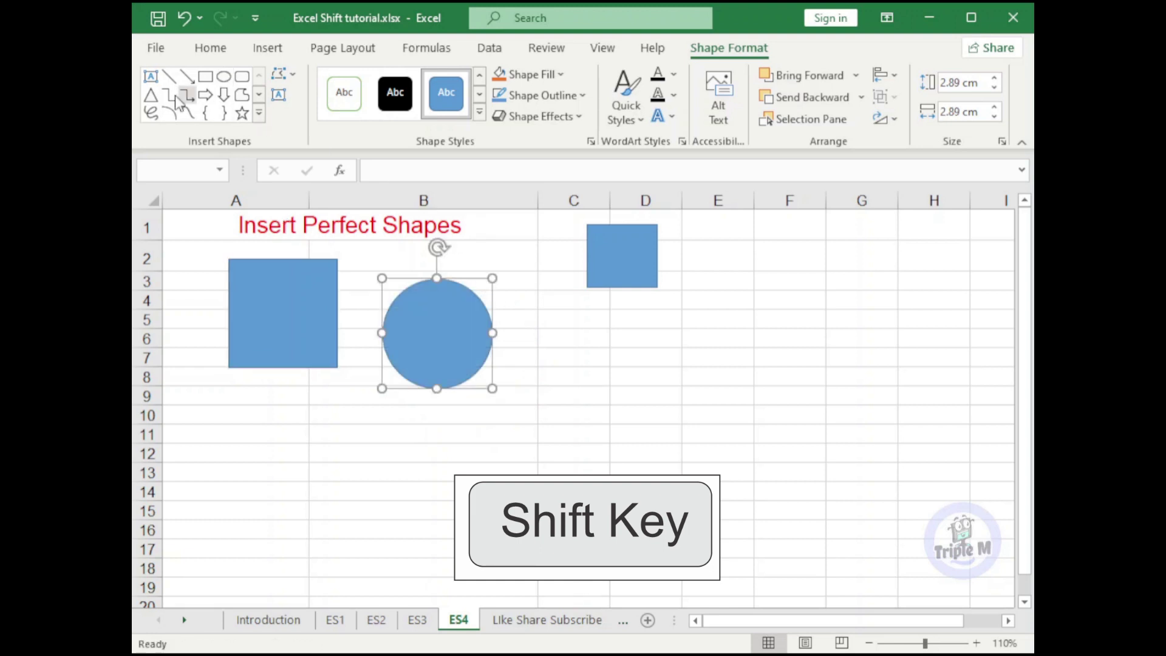
Draw an isosceles triangle below the square and circle, then go to the Like Share Subscribe sheet
{"action": "left_click", "coordinate": [150, 94]}
{"action": "left_click_drag", "start_coordinate": [259, 412], "coordinate": [405, 431]}
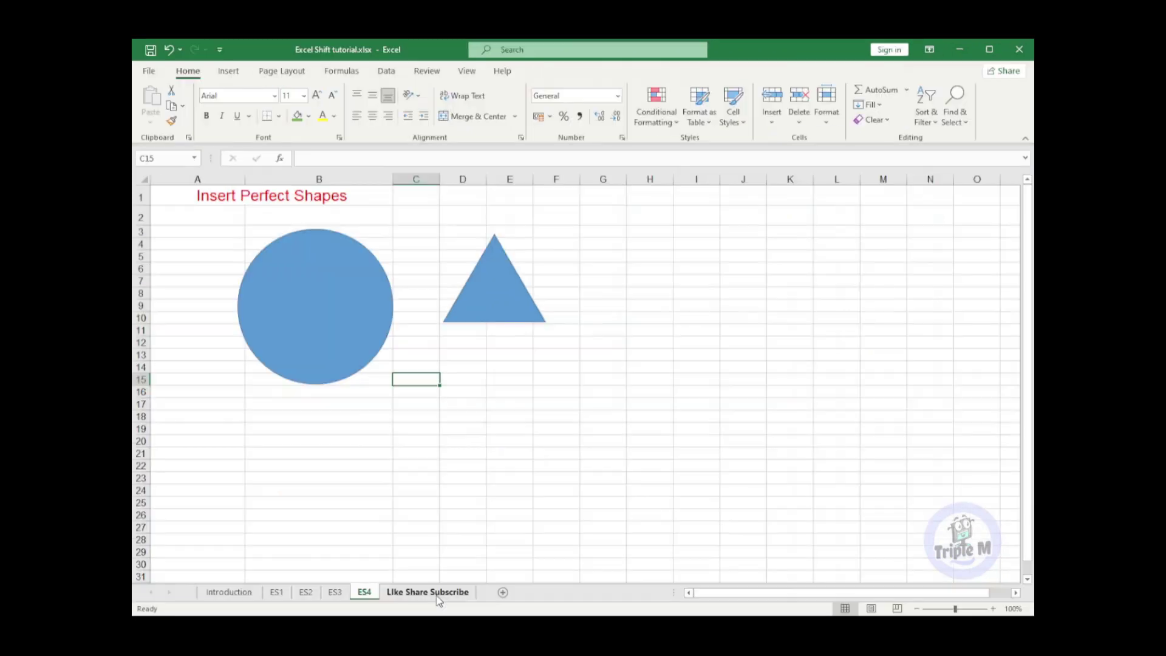
{"action": "left_click", "coordinate": [437, 597]}
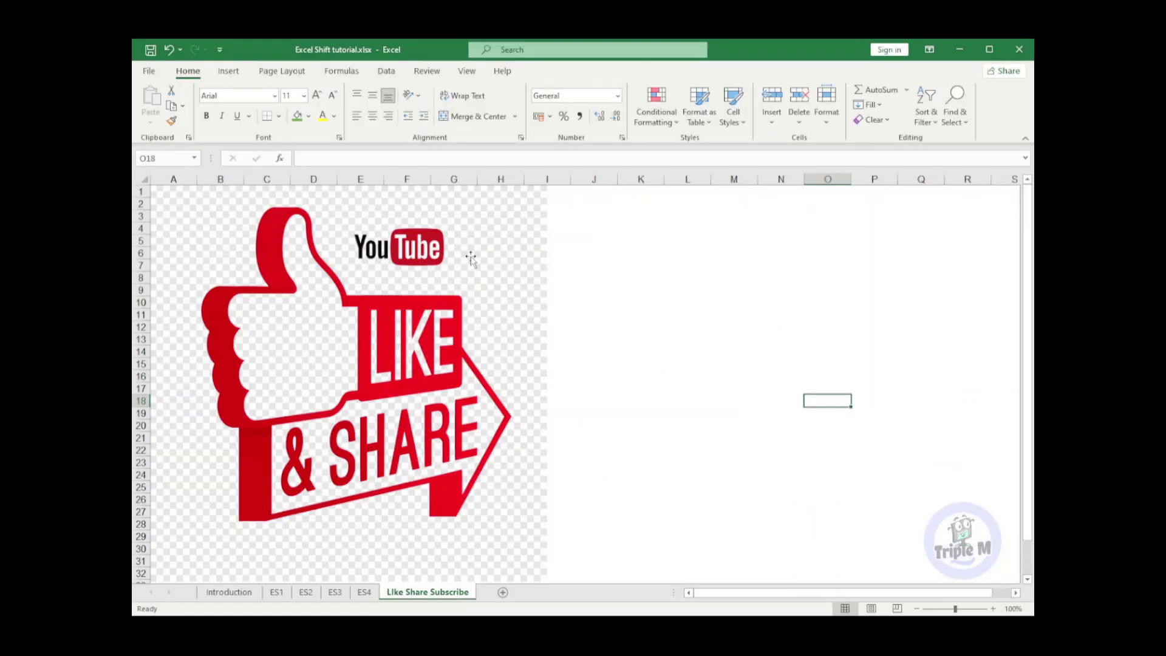